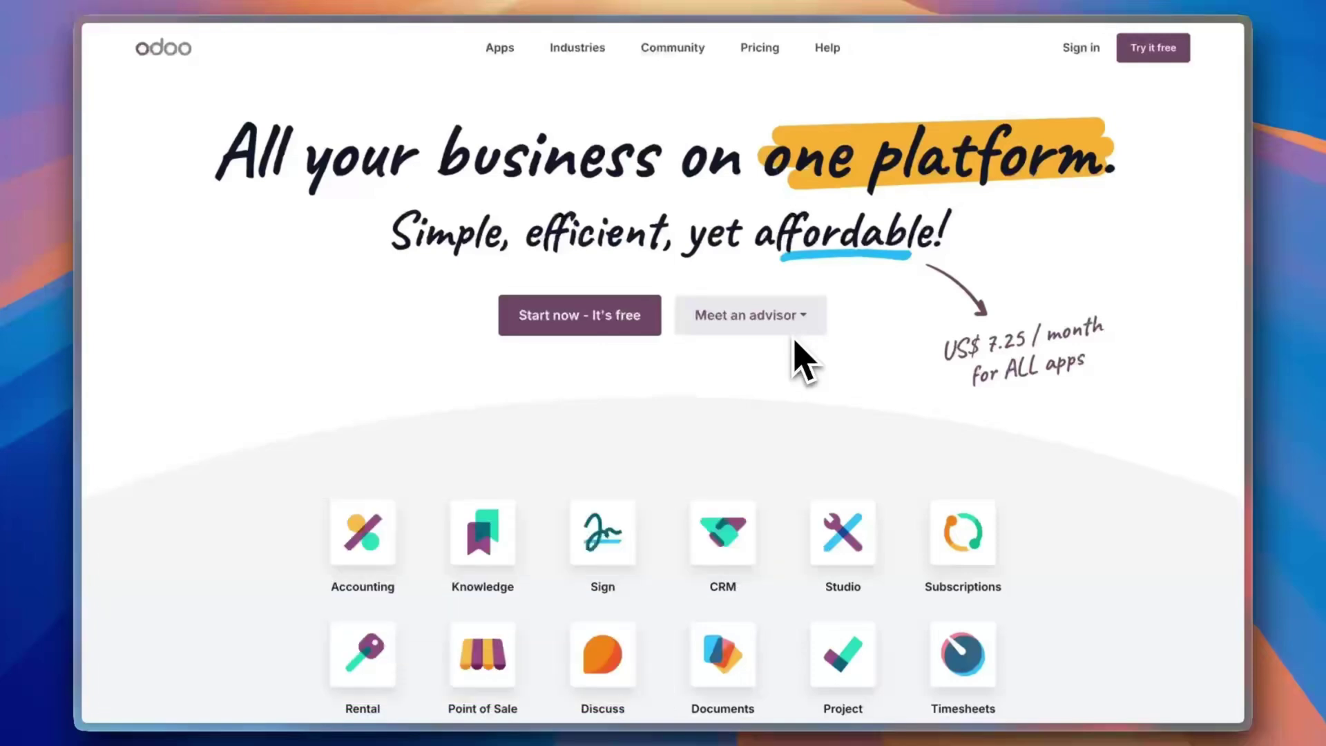
Scroll down the odoo.com homepage to the apps grid listing Accounting, CRM, Sales, Inventory and HR
scroll(817, 370, down, 3)
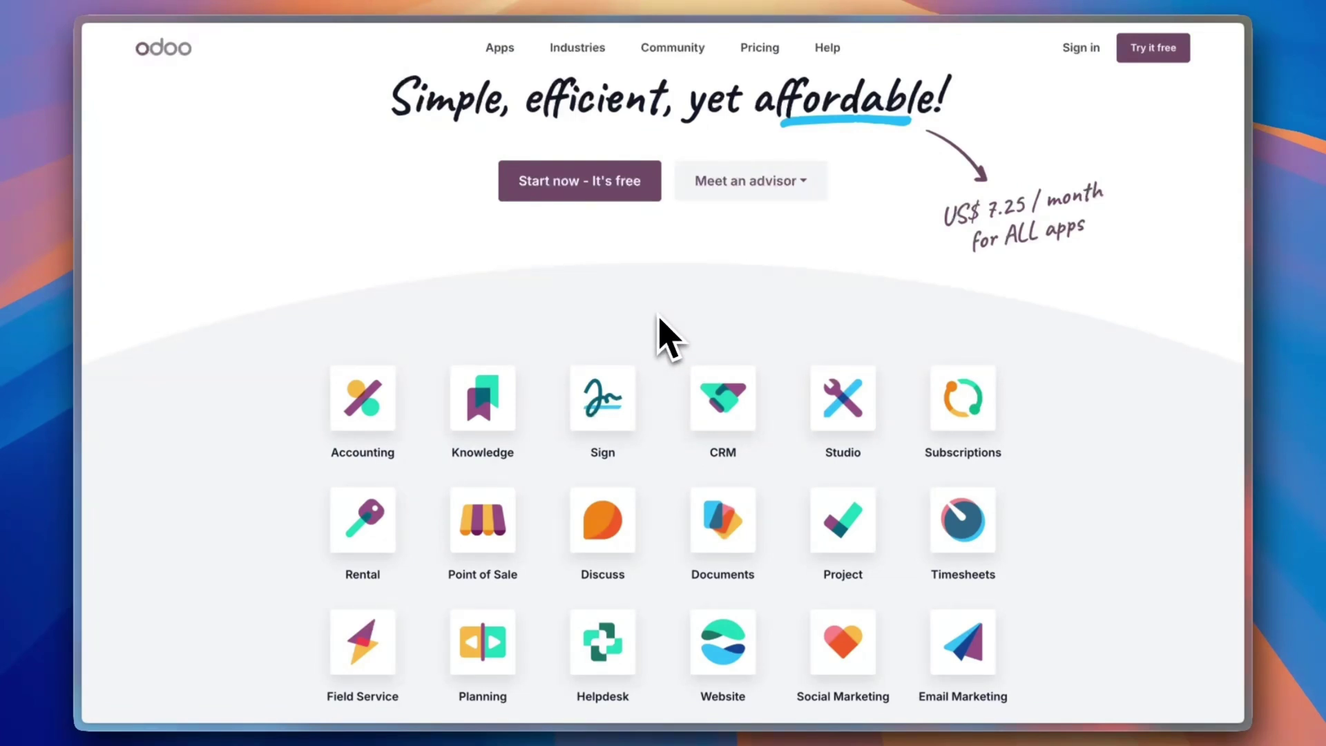
scroll(667, 339, down, 5)
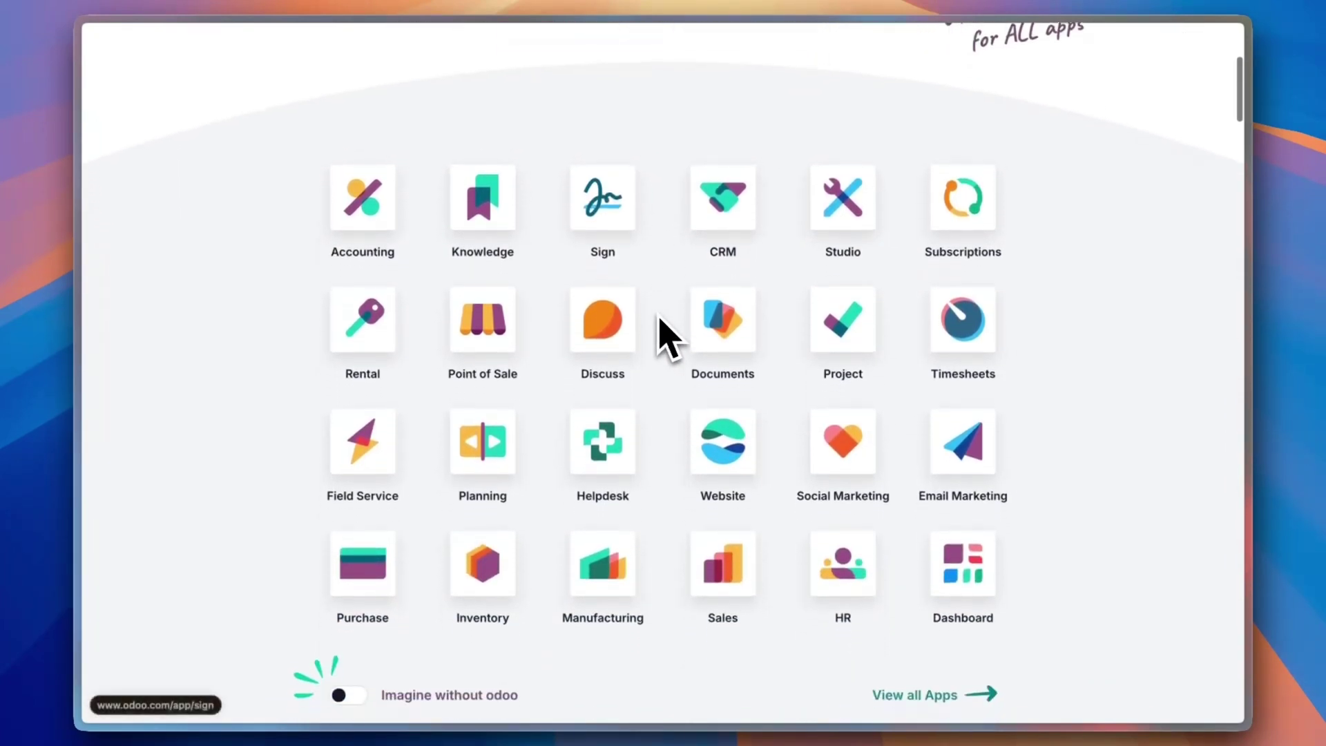
scroll(666, 339, down, 2)
scroll(667, 339, up, 1)
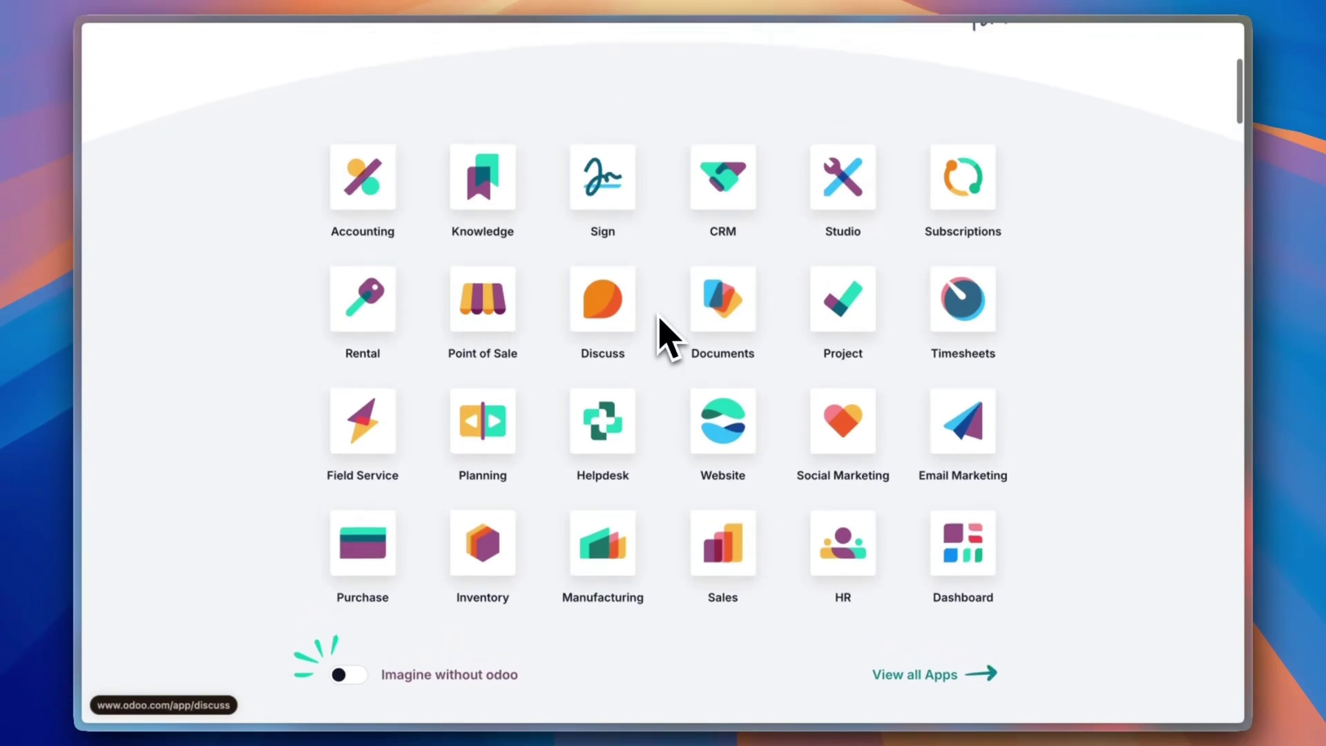
scroll(667, 339, up, 1)
scroll(666, 338, down, 2)
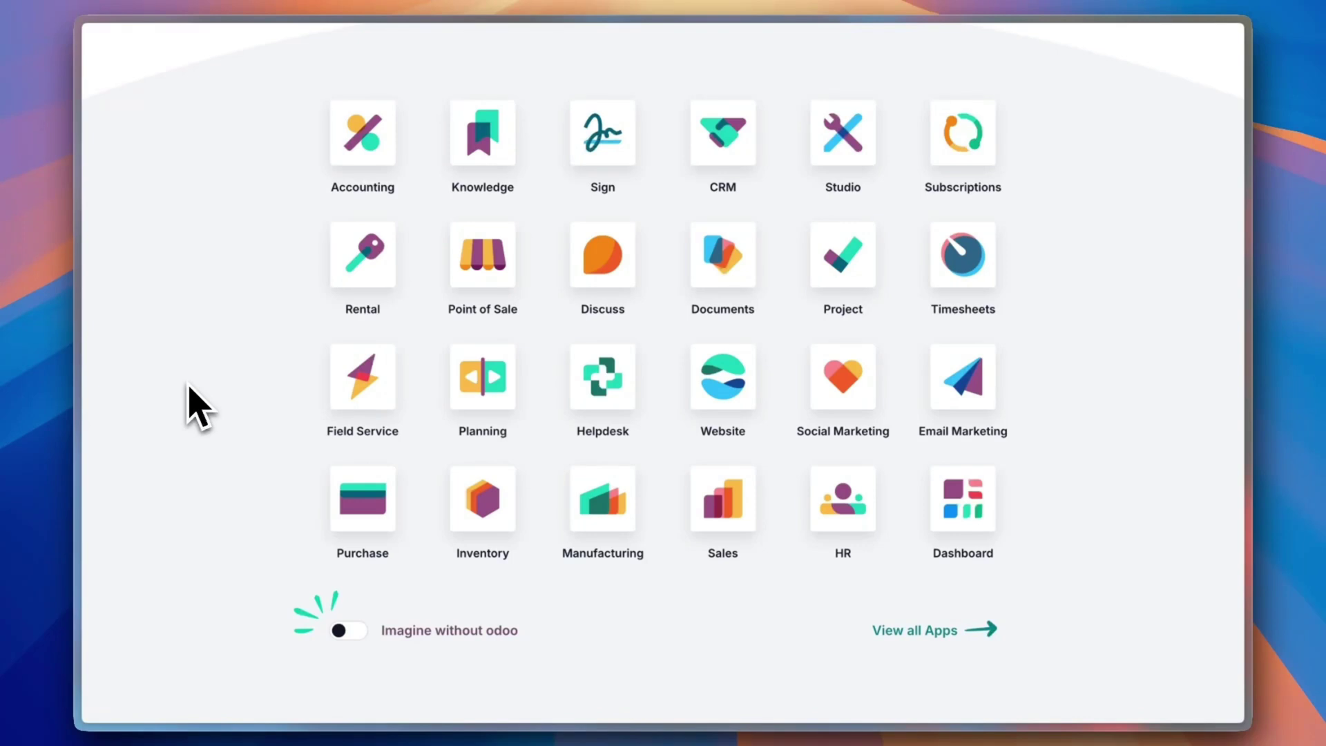
Scroll the homepage back toward the top and the 'Start now - It's free' button
scroll(197, 407, up, 5)
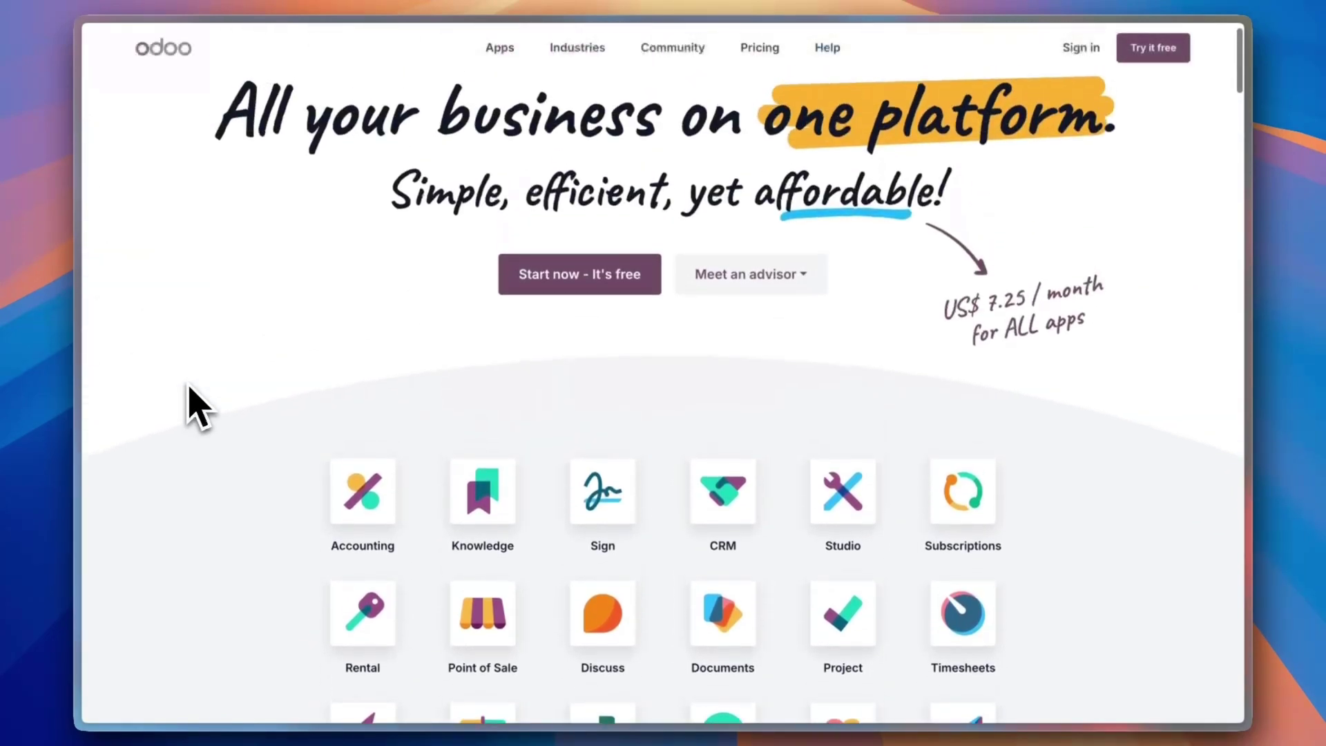
scroll(197, 407, up, 1)
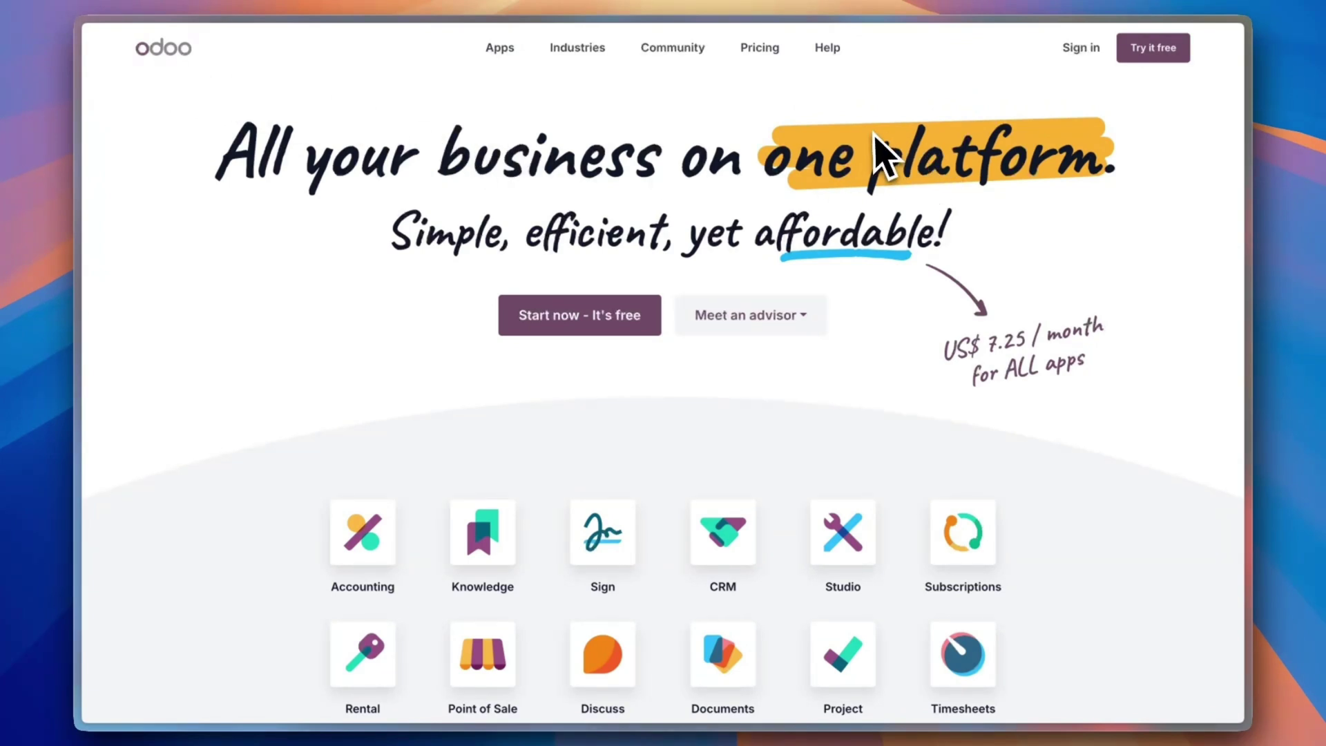
scroll(314, 348, down, 4)
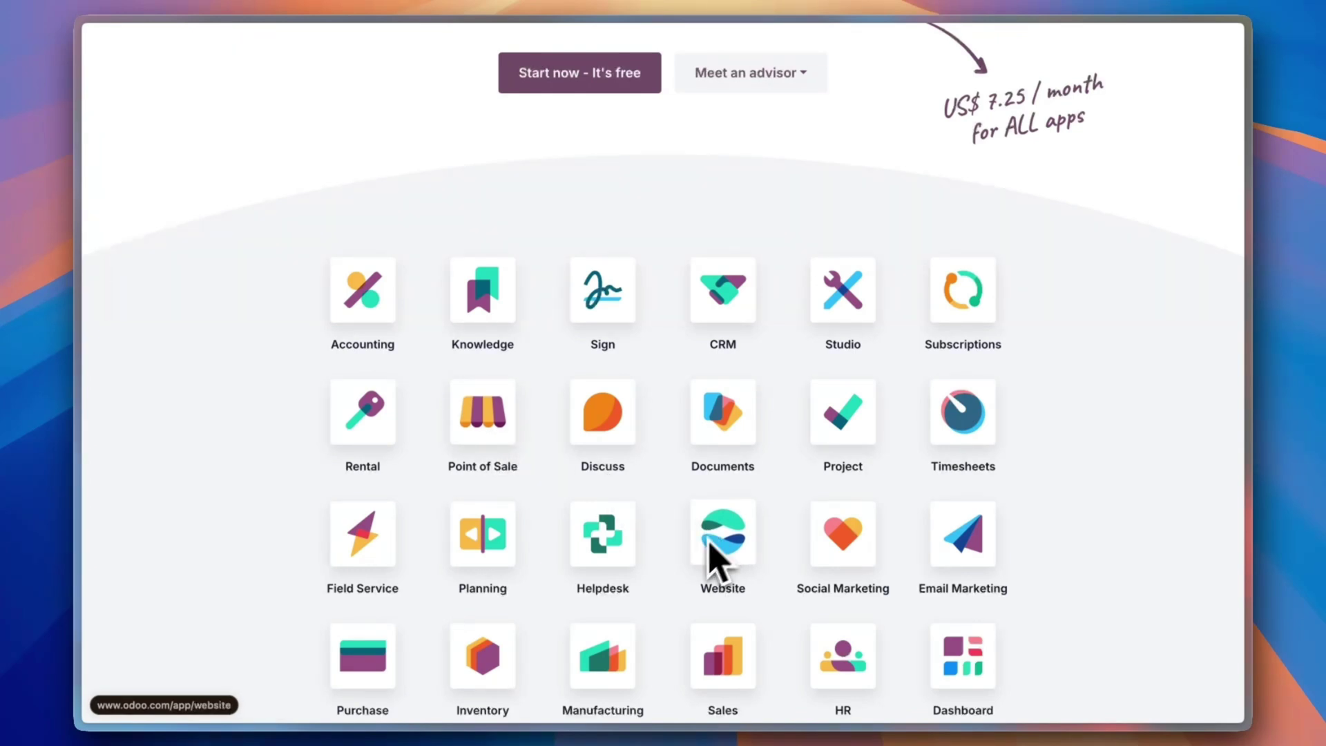
scroll(664, 576, down, 1)
scroll(664, 576, down, 3)
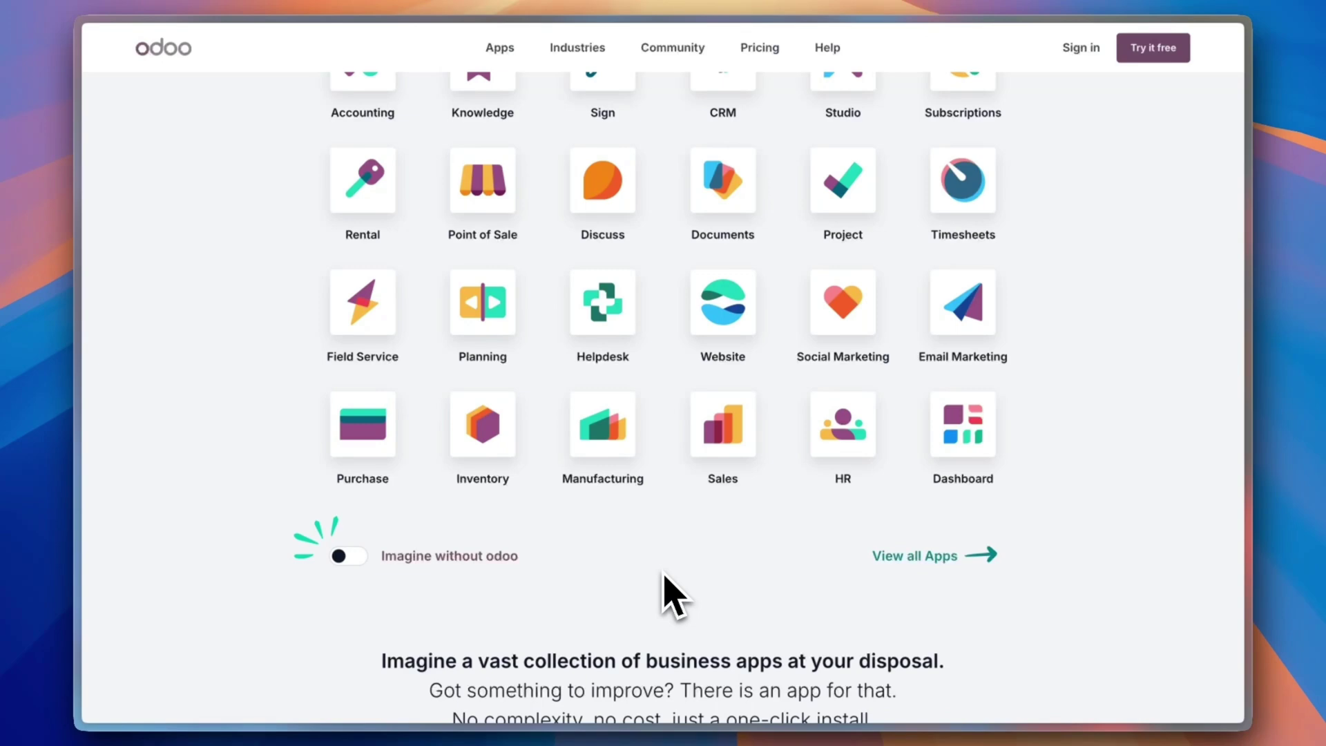
scroll(666, 587, down, 3)
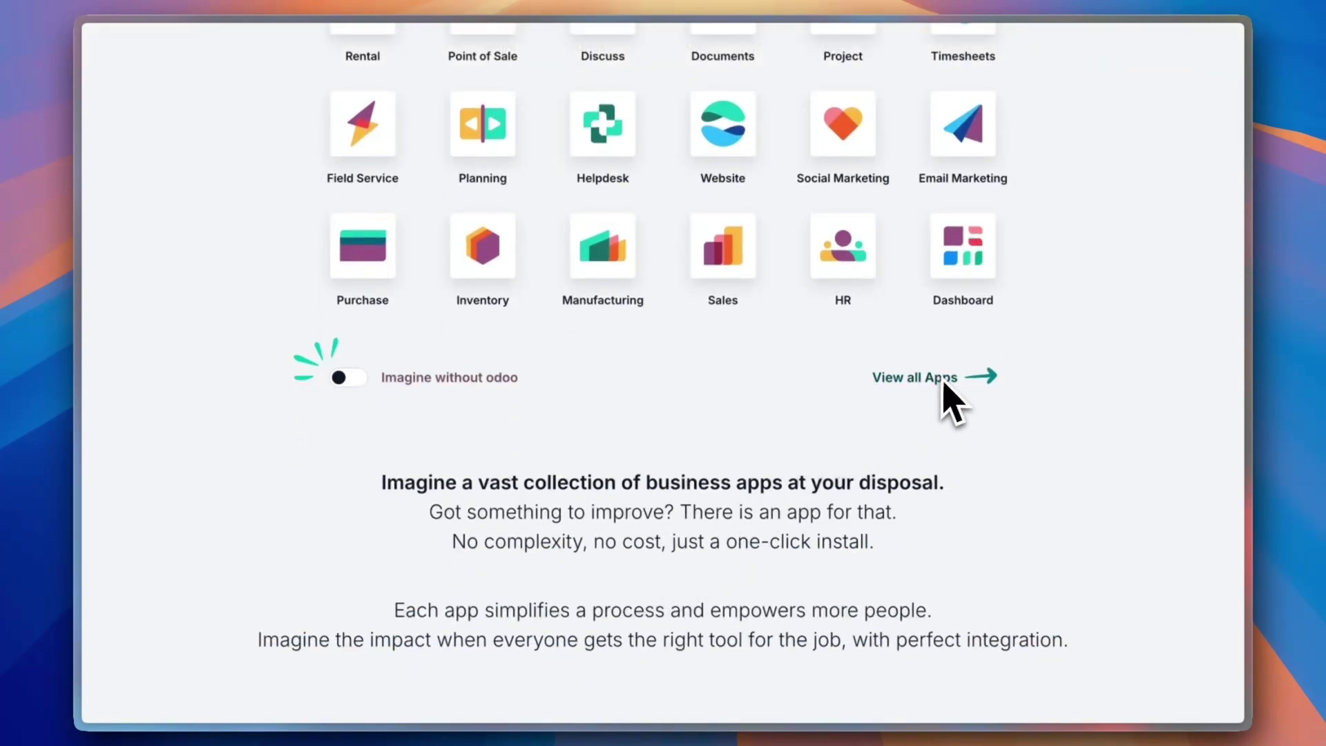
scroll(678, 414, down, 6)
scroll(679, 414, up, 11)
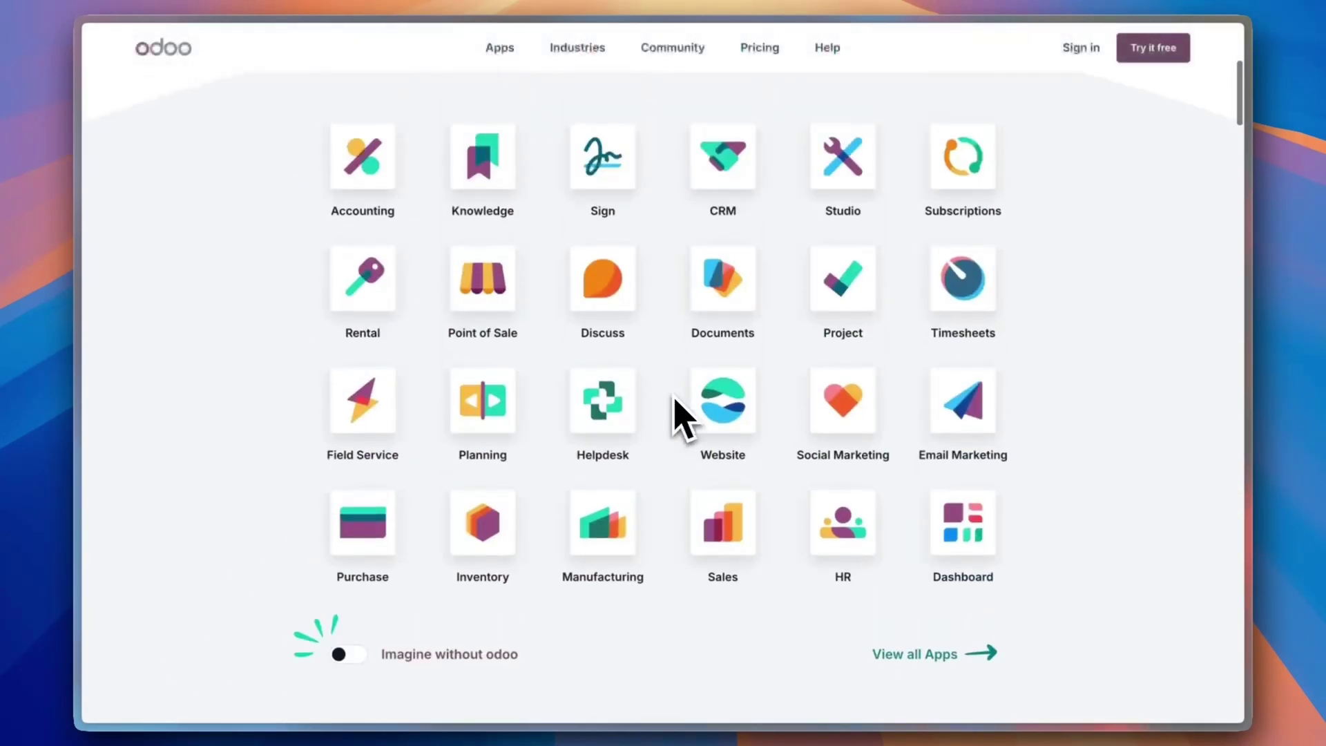
scroll(679, 415, up, 5)
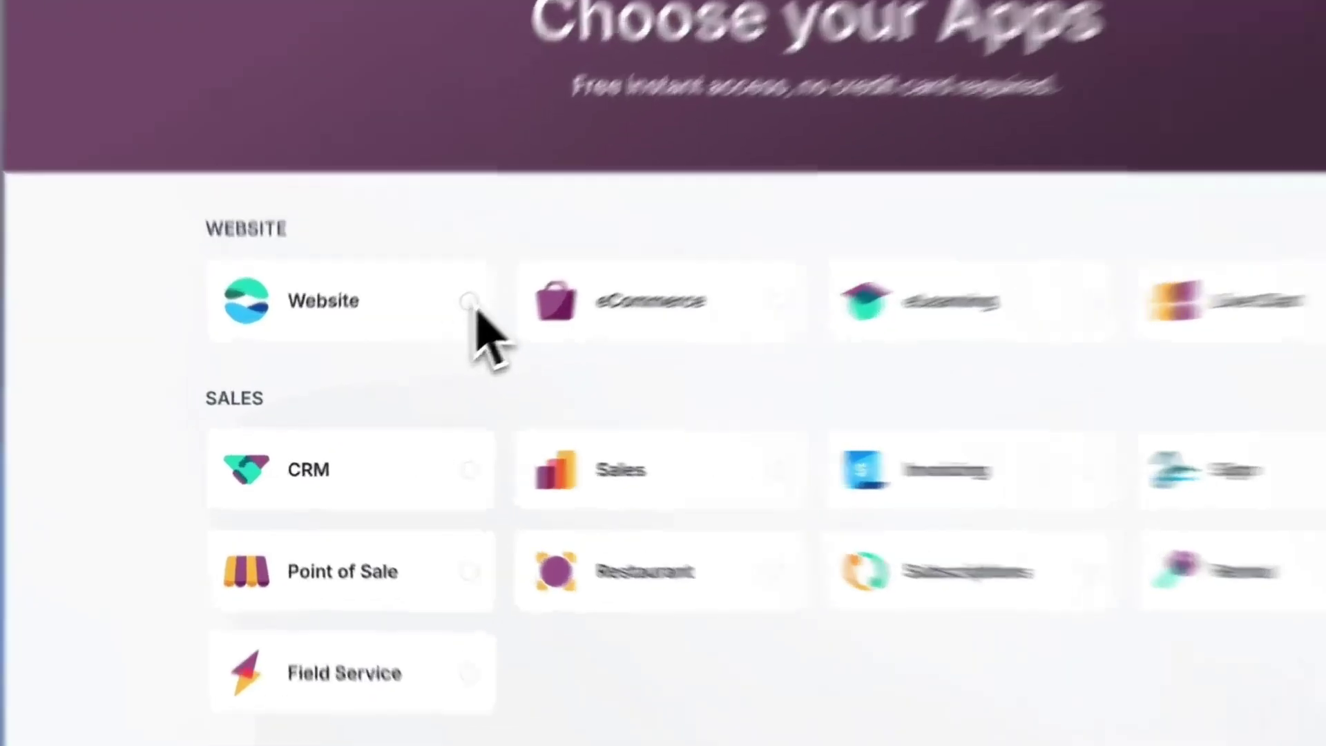
Choose the Website, CRM, Sales and Subscriptions apps and continue to the signup form
click(415, 343)
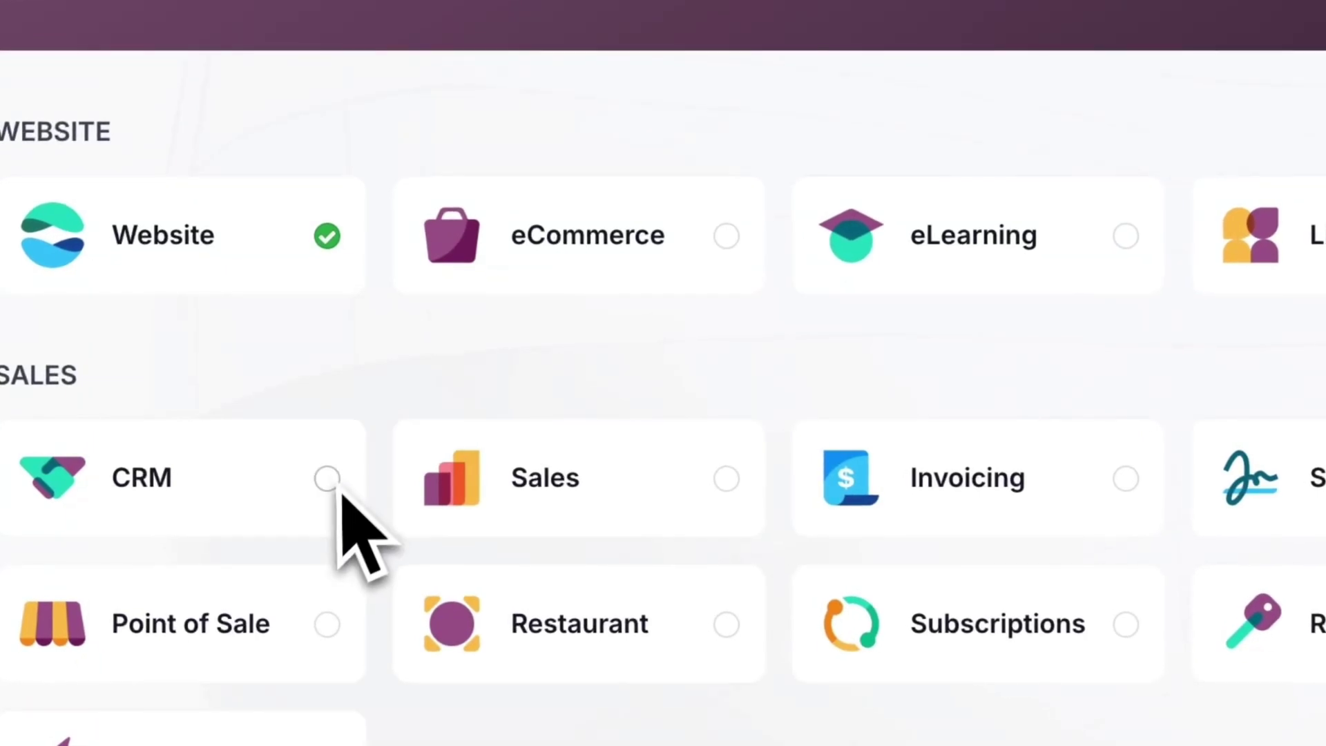
click(332, 482)
click(728, 484)
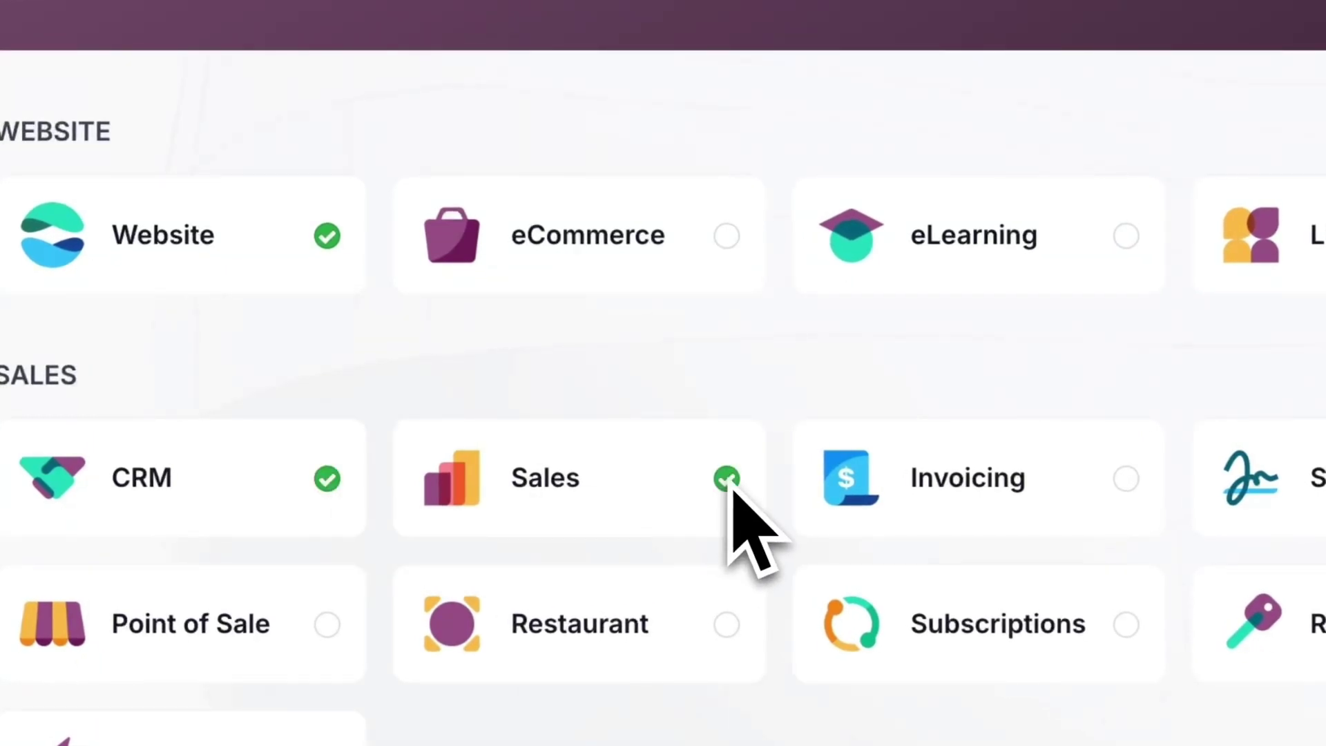
click(1126, 625)
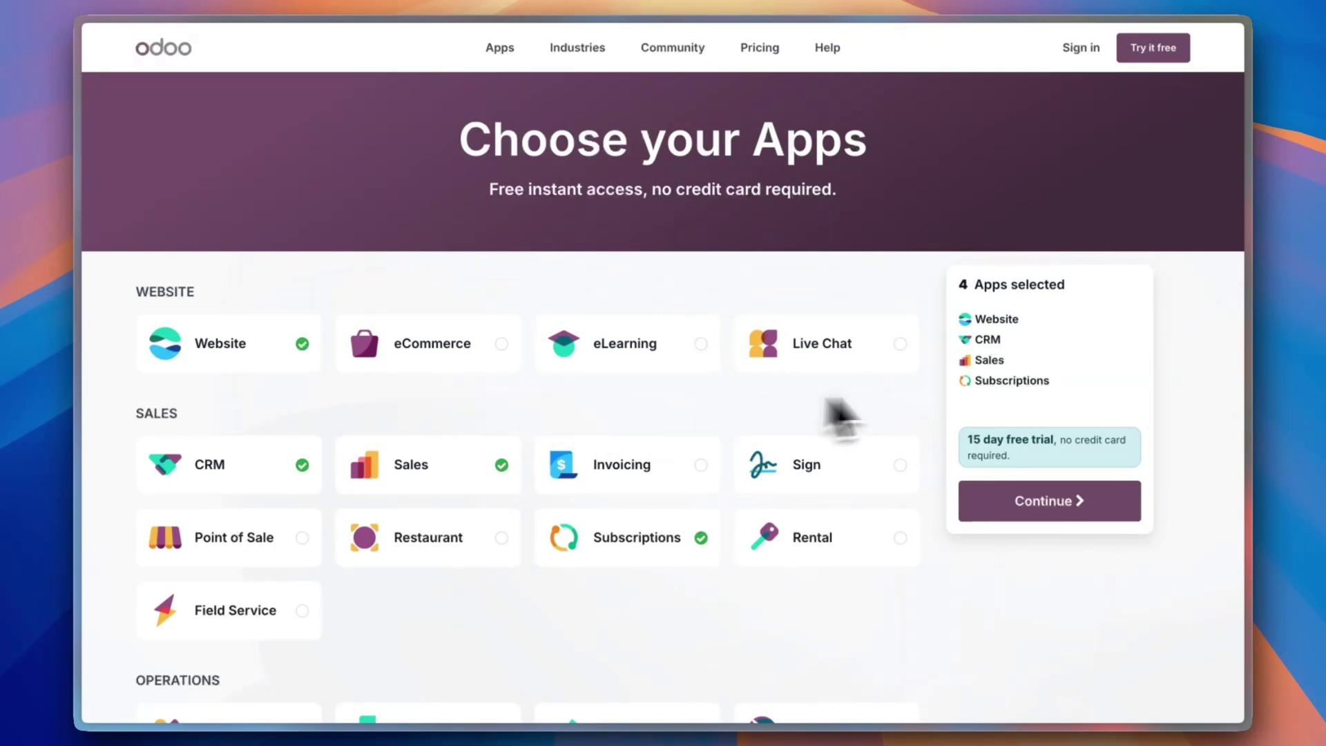
click(1049, 500)
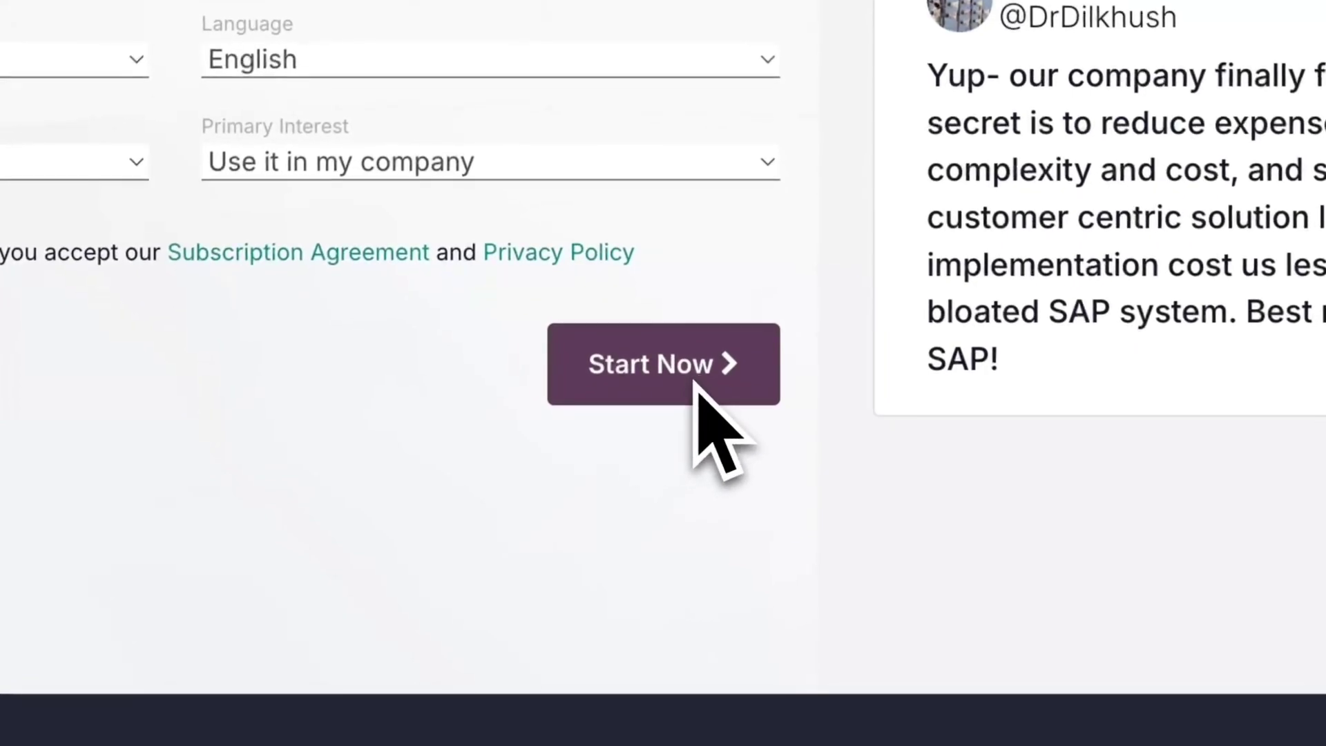
Submit the completed trial signup form to create the new database
click(694, 380)
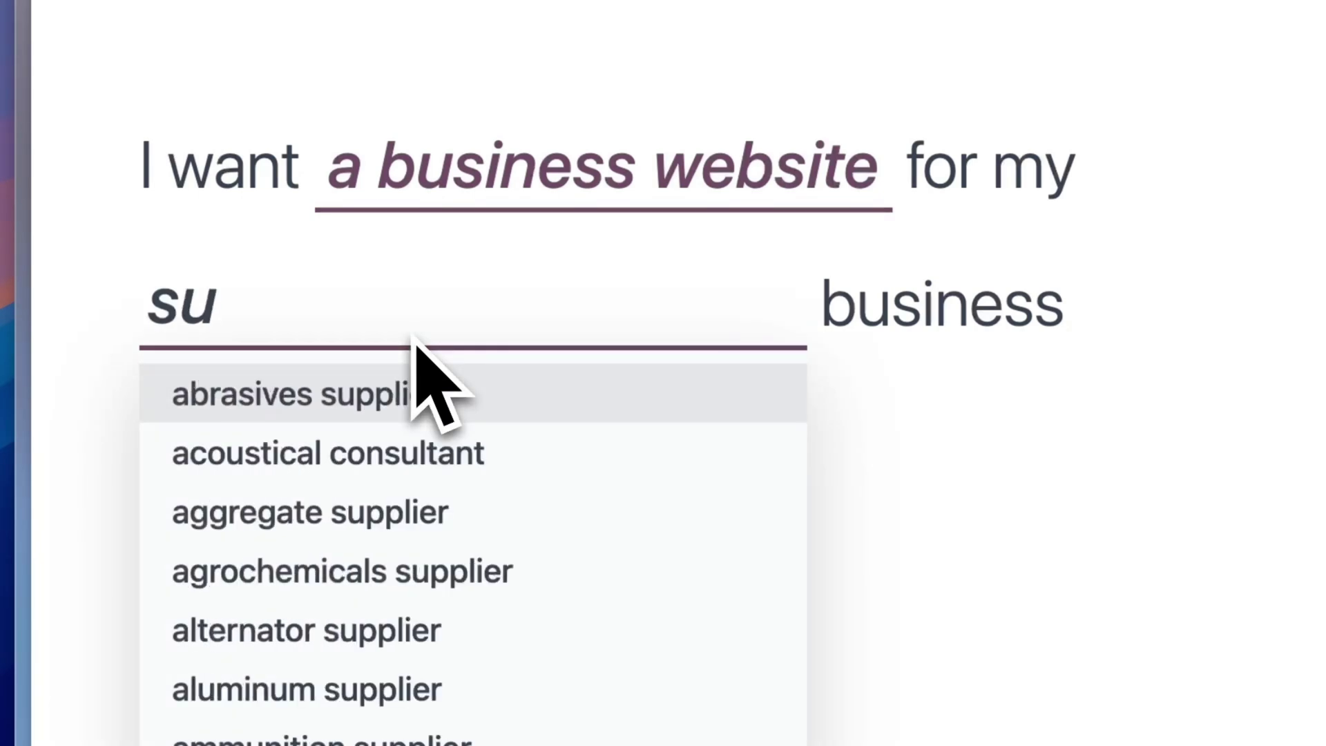
Set the business type to vitamin & supplements store and the main objective to sell more
text(pplemen)
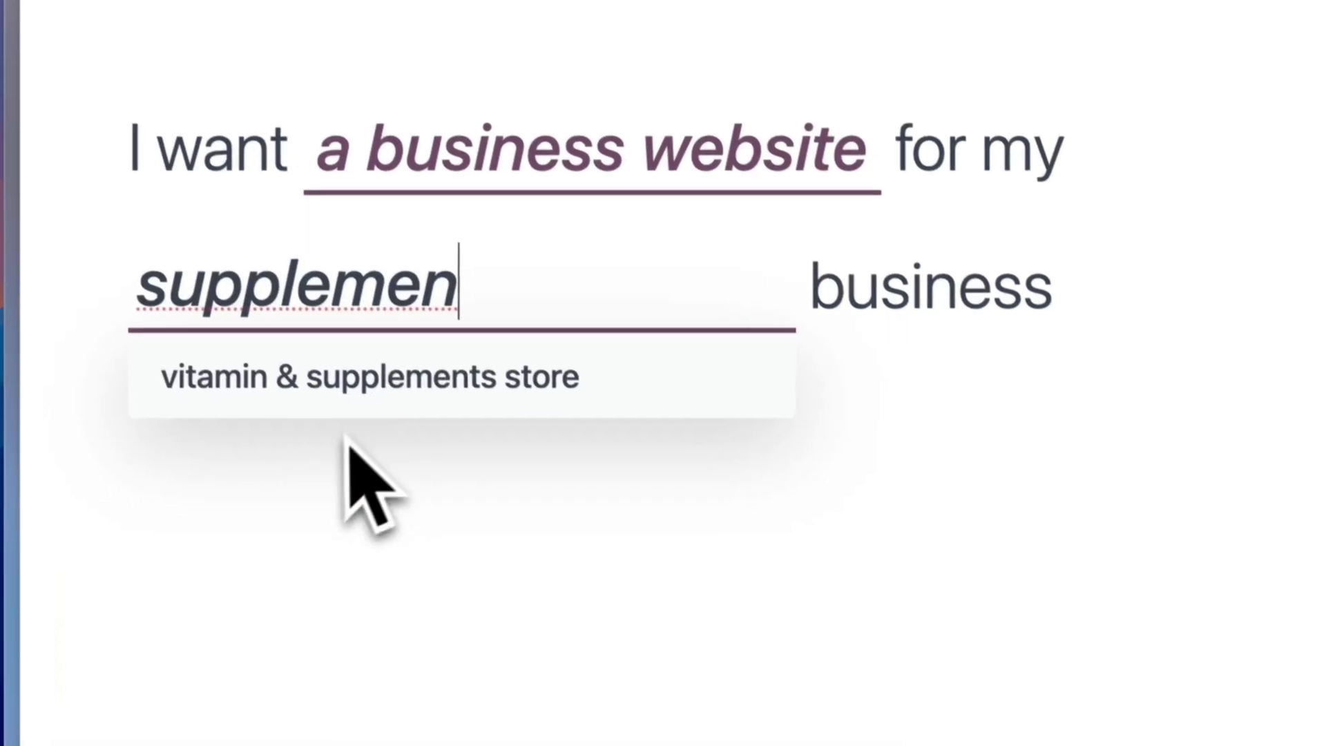
click(387, 394)
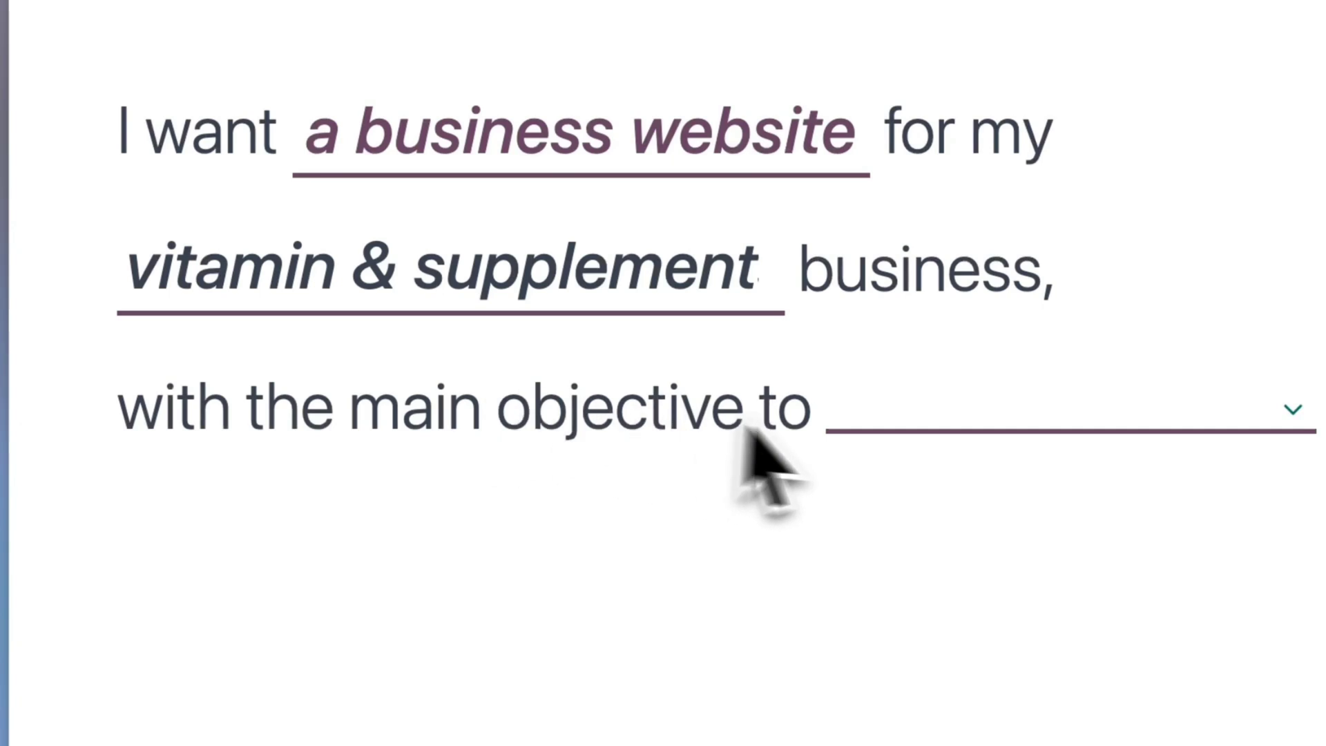
click(960, 424)
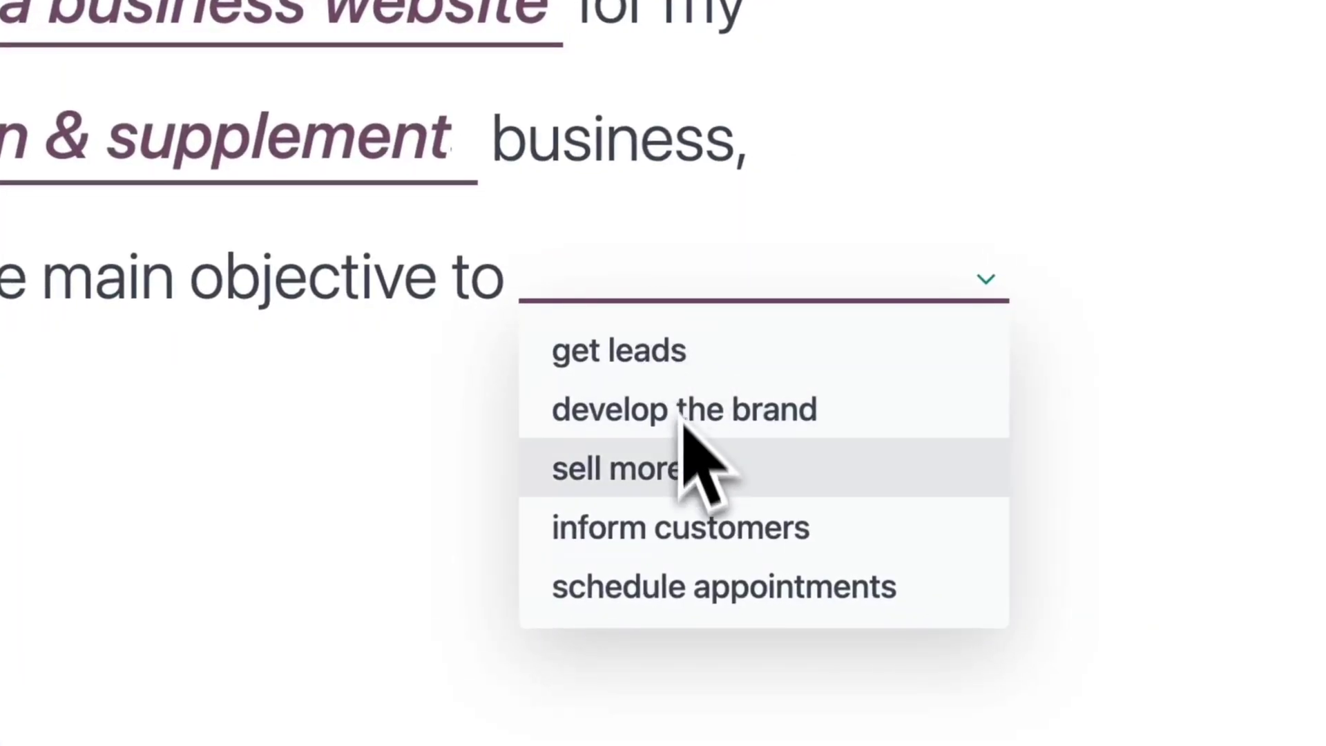
click(684, 456)
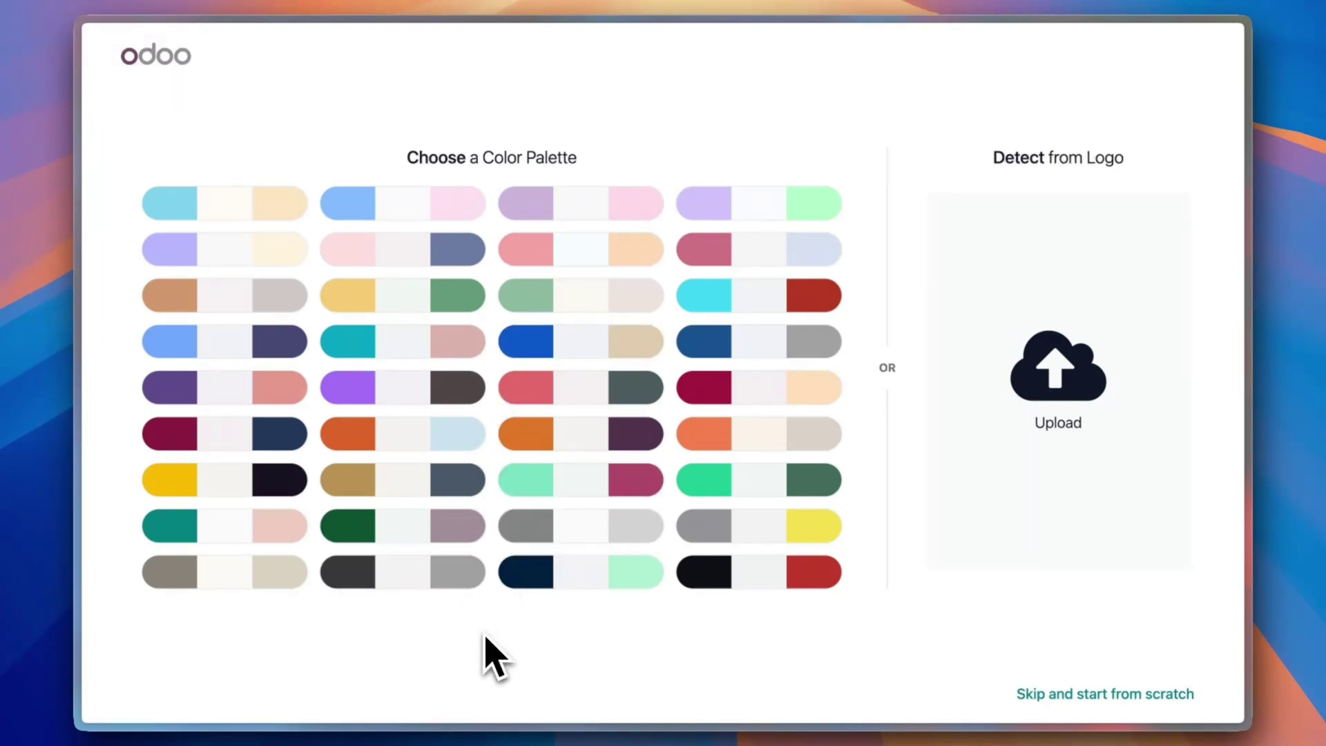
Pick the mint-and-pink colour palette and add the Live Chat and Shop features
click(722, 352)
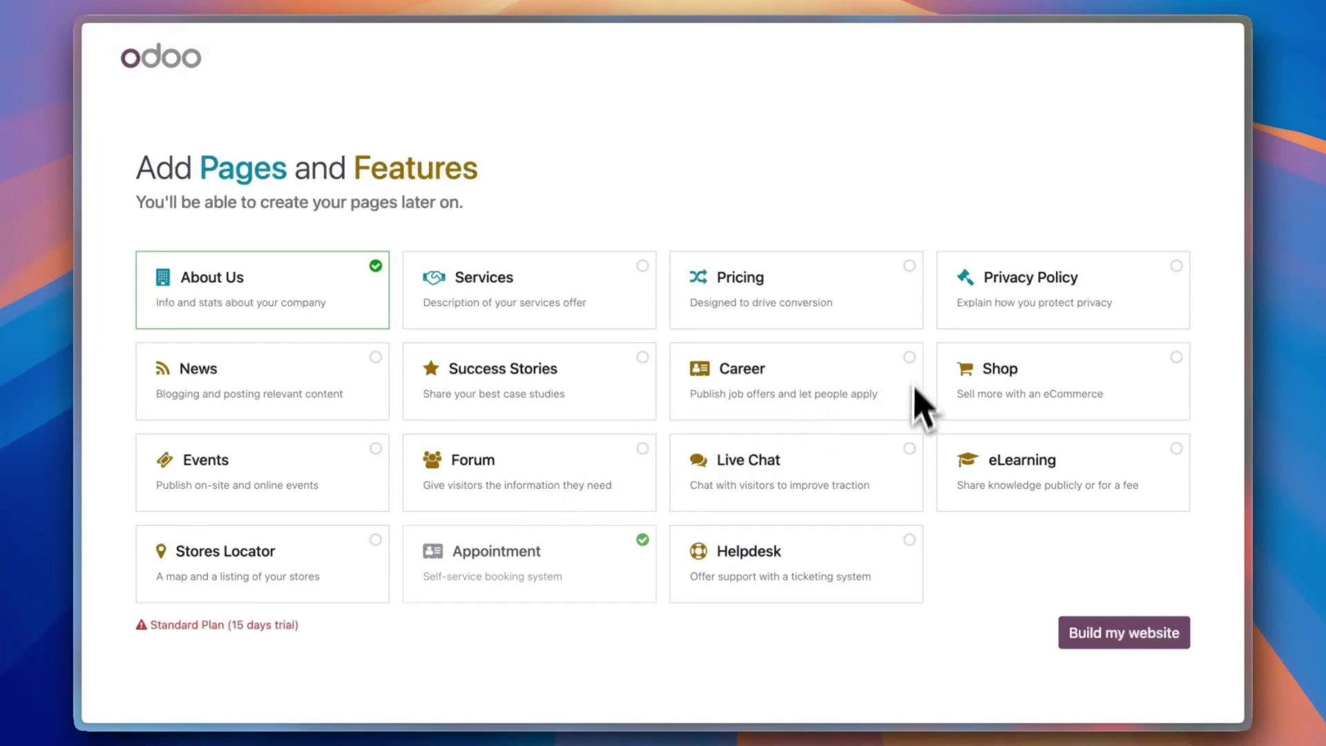
click(910, 452)
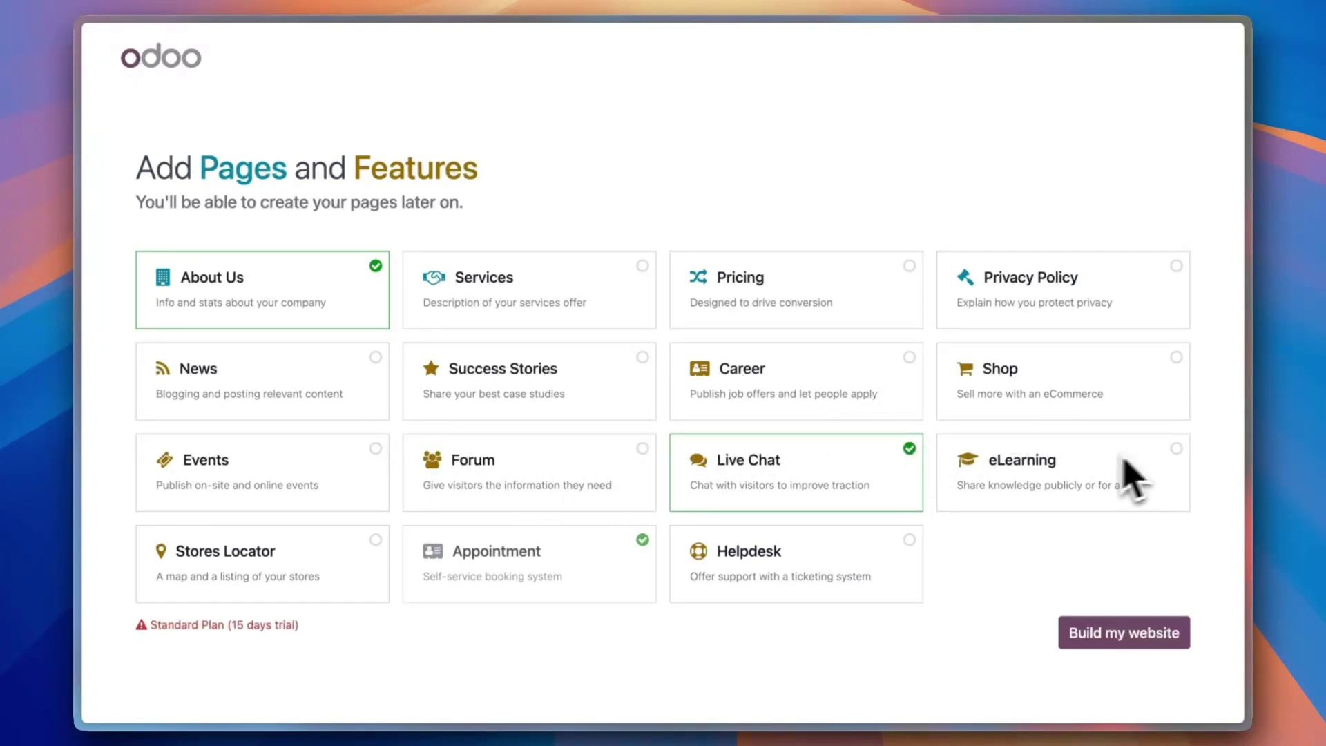
click(1105, 387)
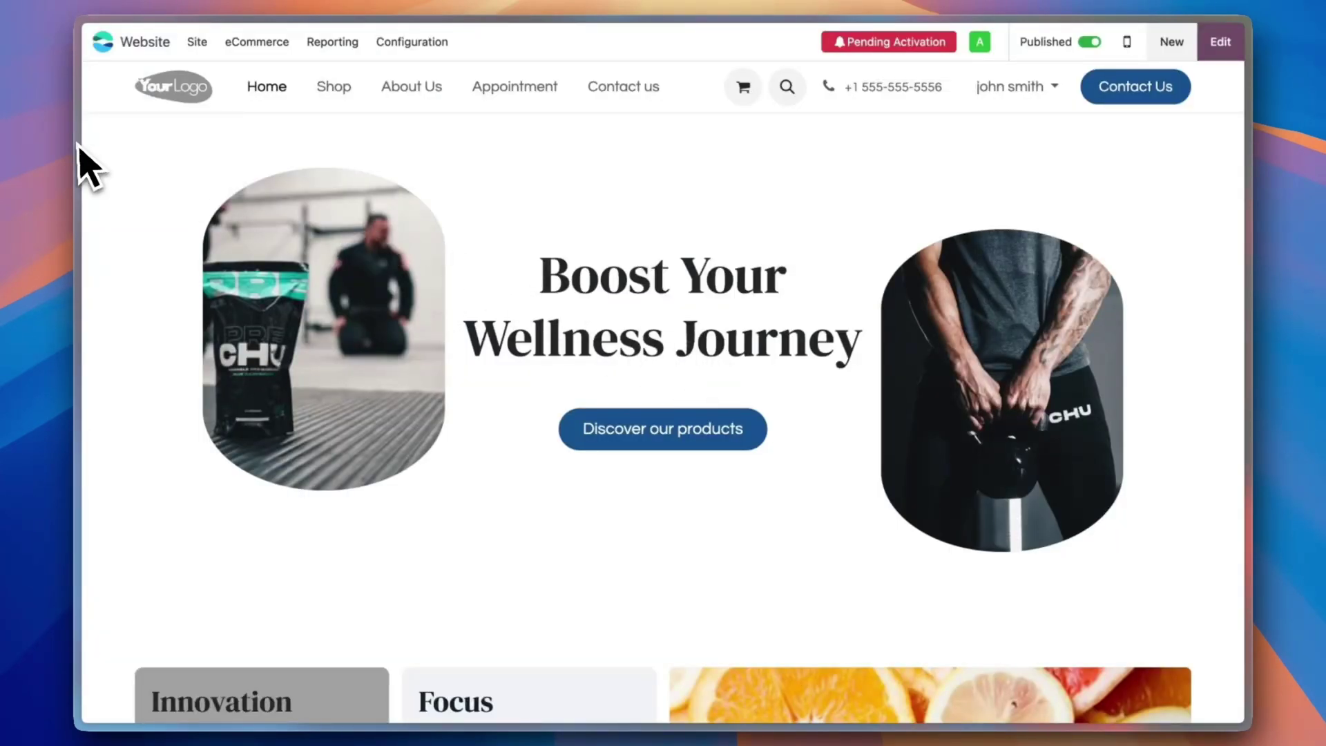
Look over the generated vitamin store homepage, then put it into edit mode
mouse_move(77, 147)
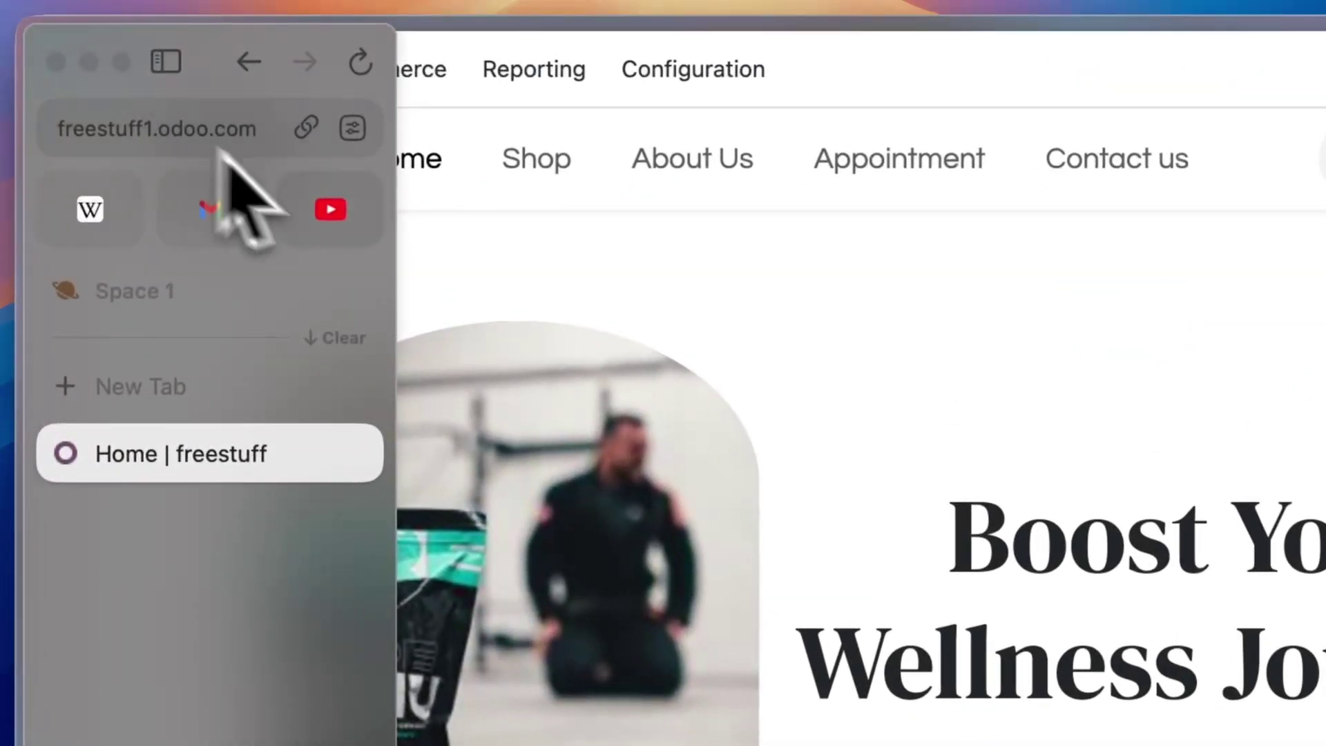
scroll(615, 442, down, 10)
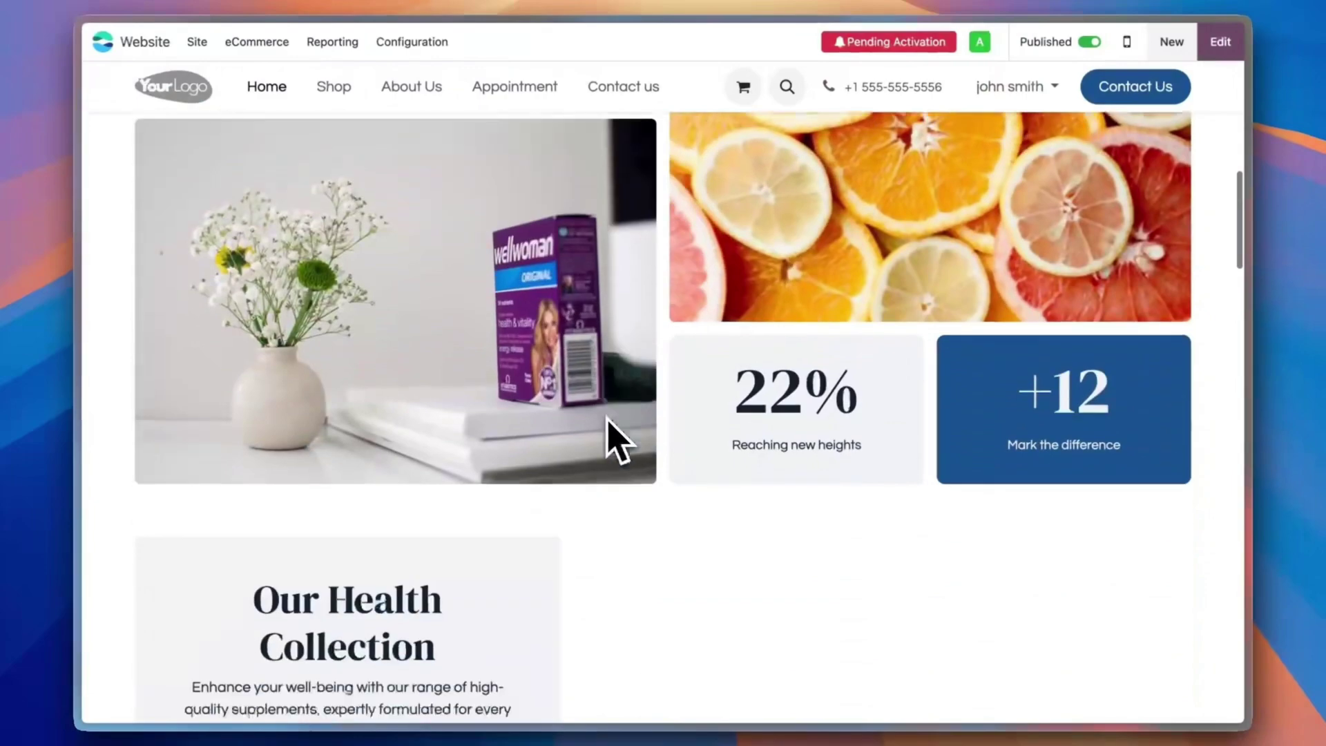
scroll(615, 442, down, 15)
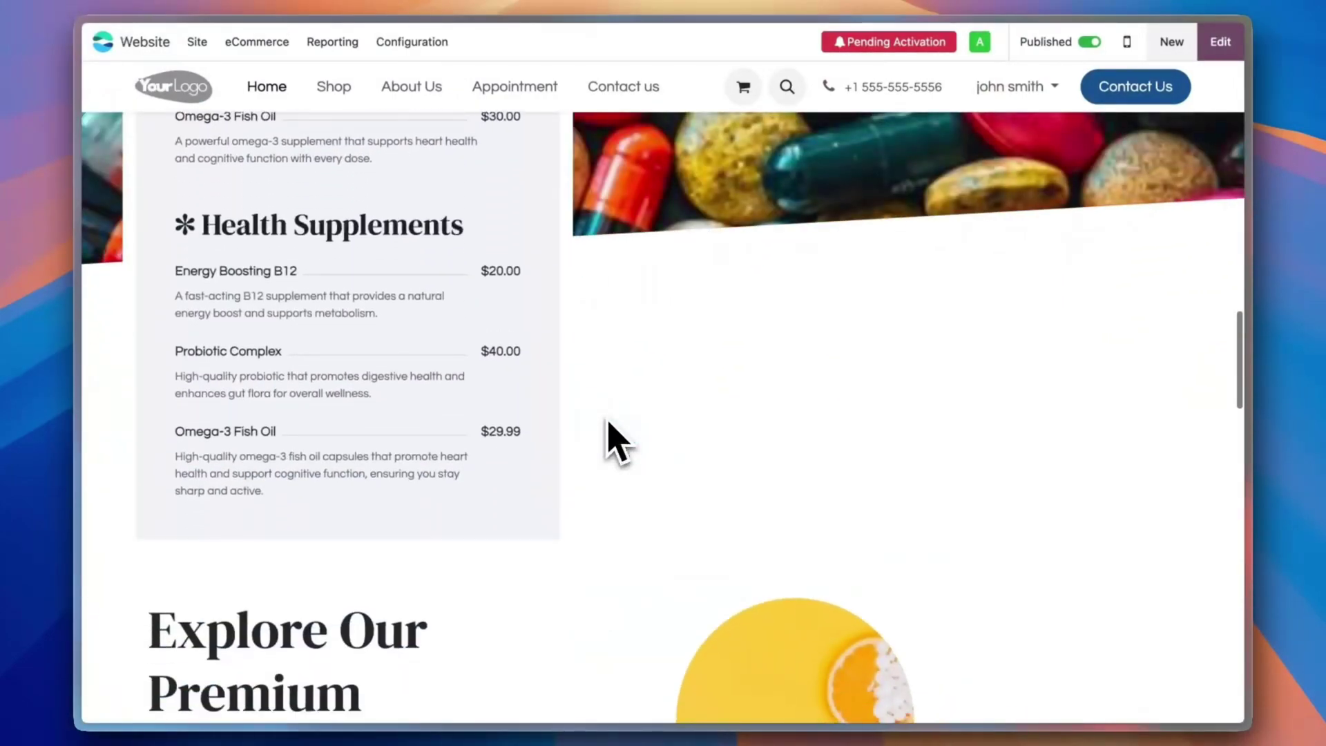
scroll(617, 442, down, 10)
scroll(617, 442, up, 20)
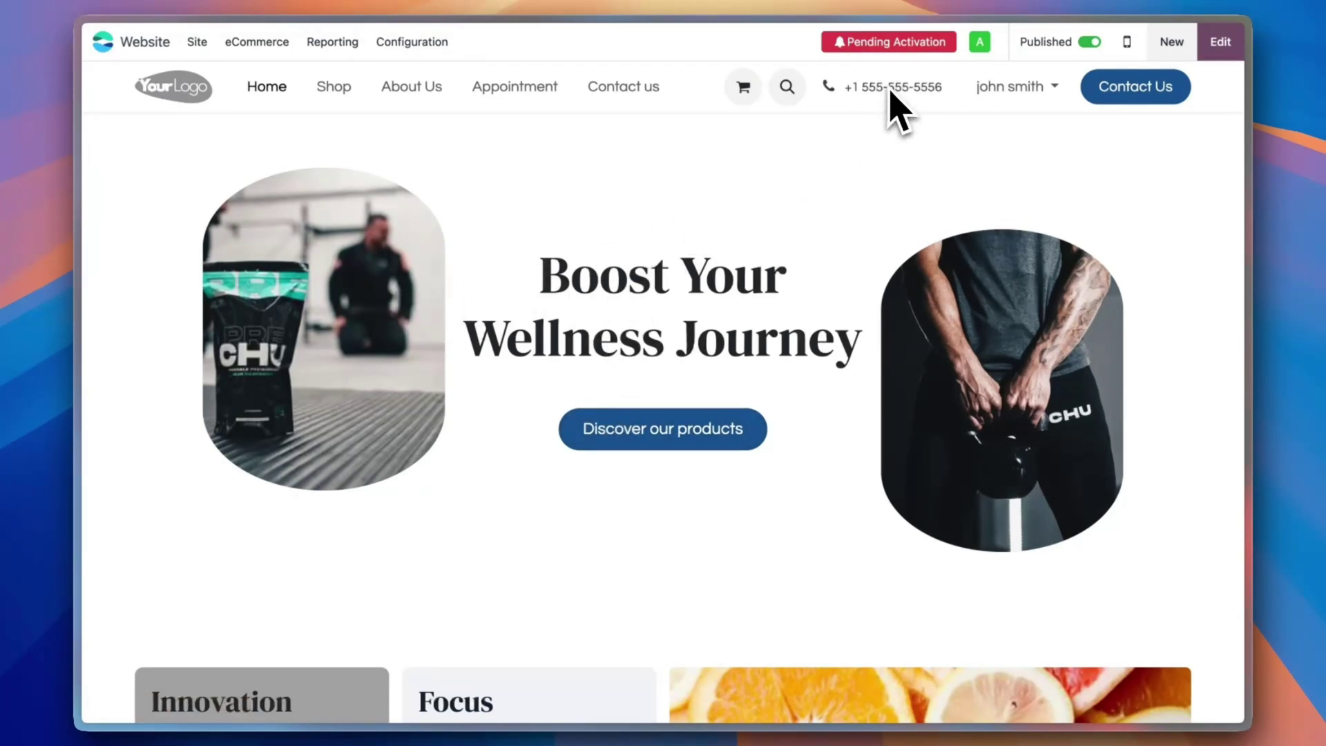
scroll(637, 385, down, 10)
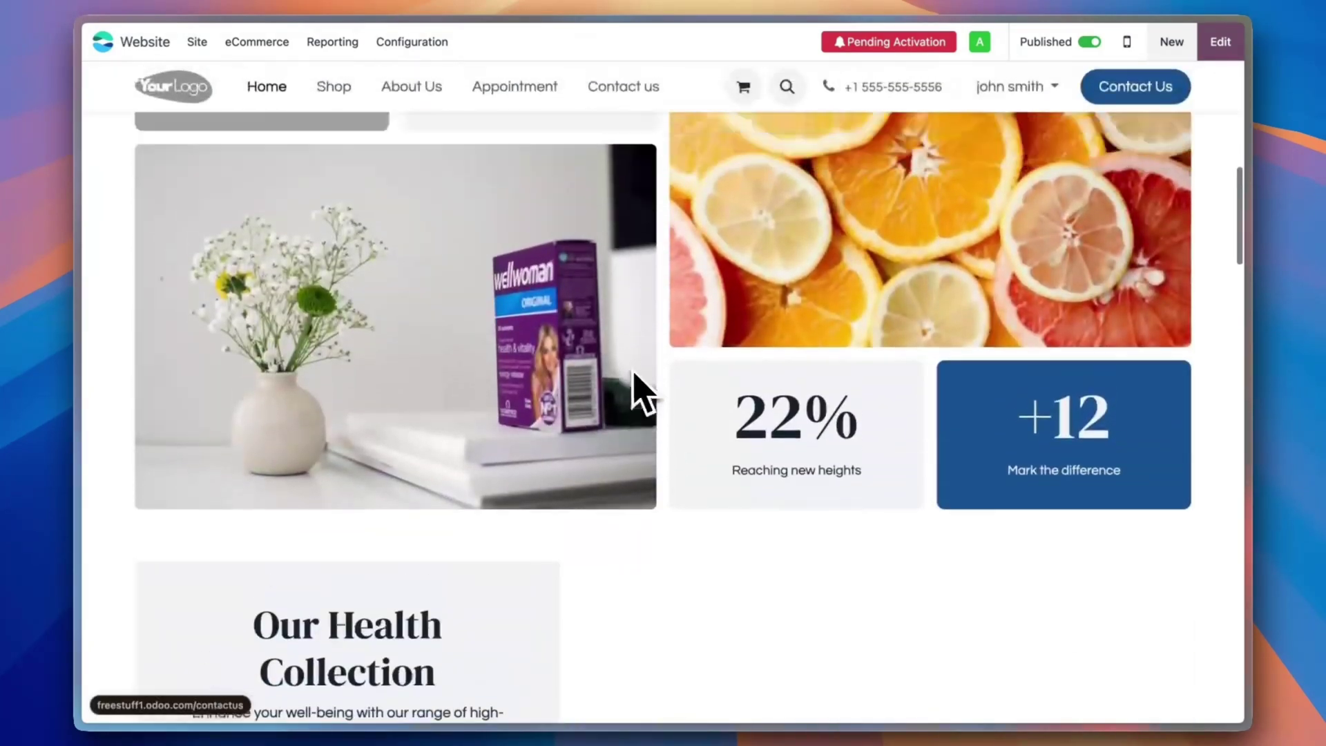
scroll(636, 394, up, 10)
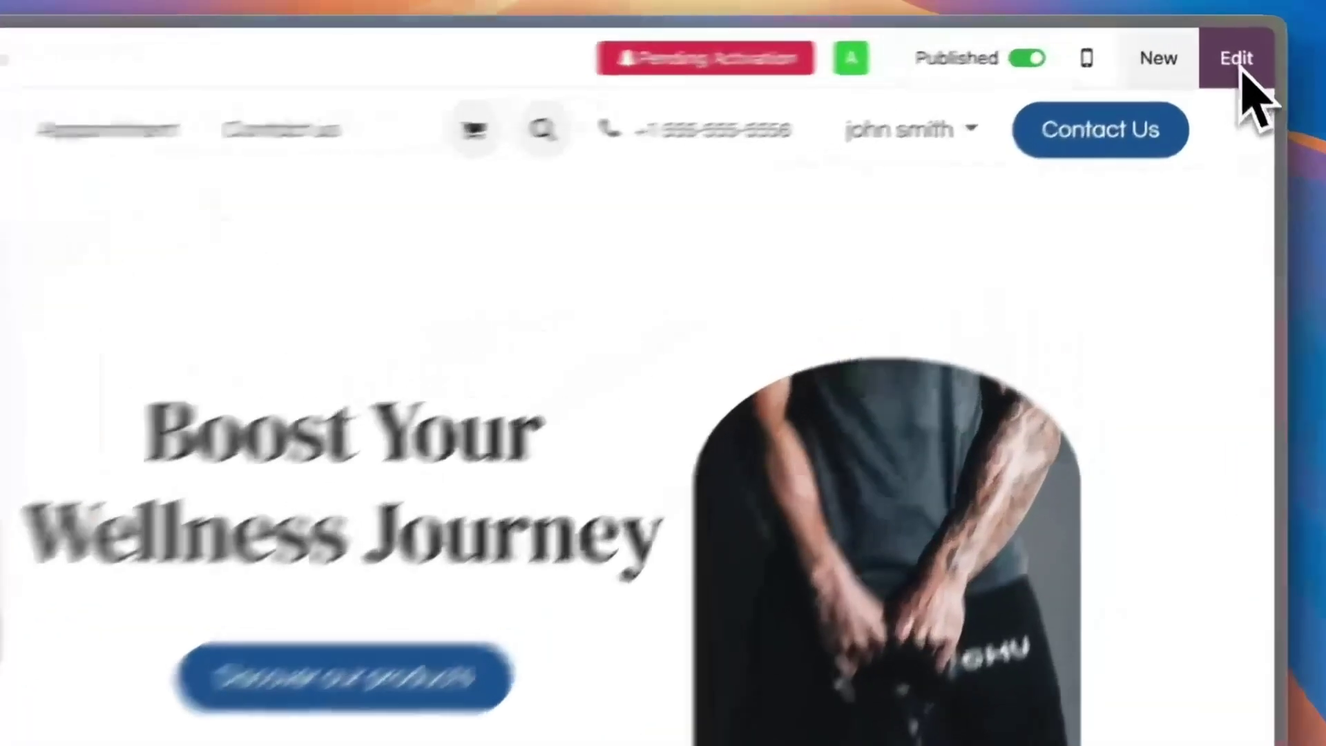
click(1222, 45)
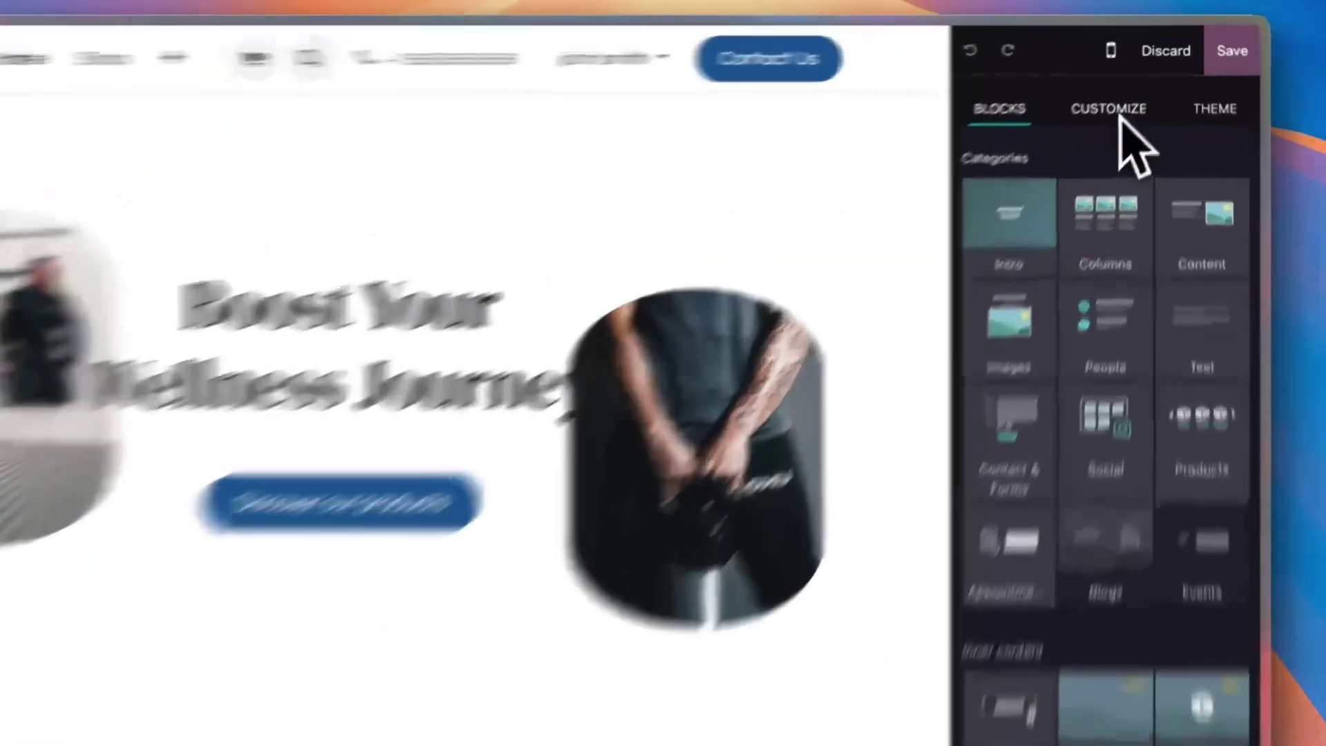
Show the Customize options and then the site-wide Theme settings panel
click(1128, 85)
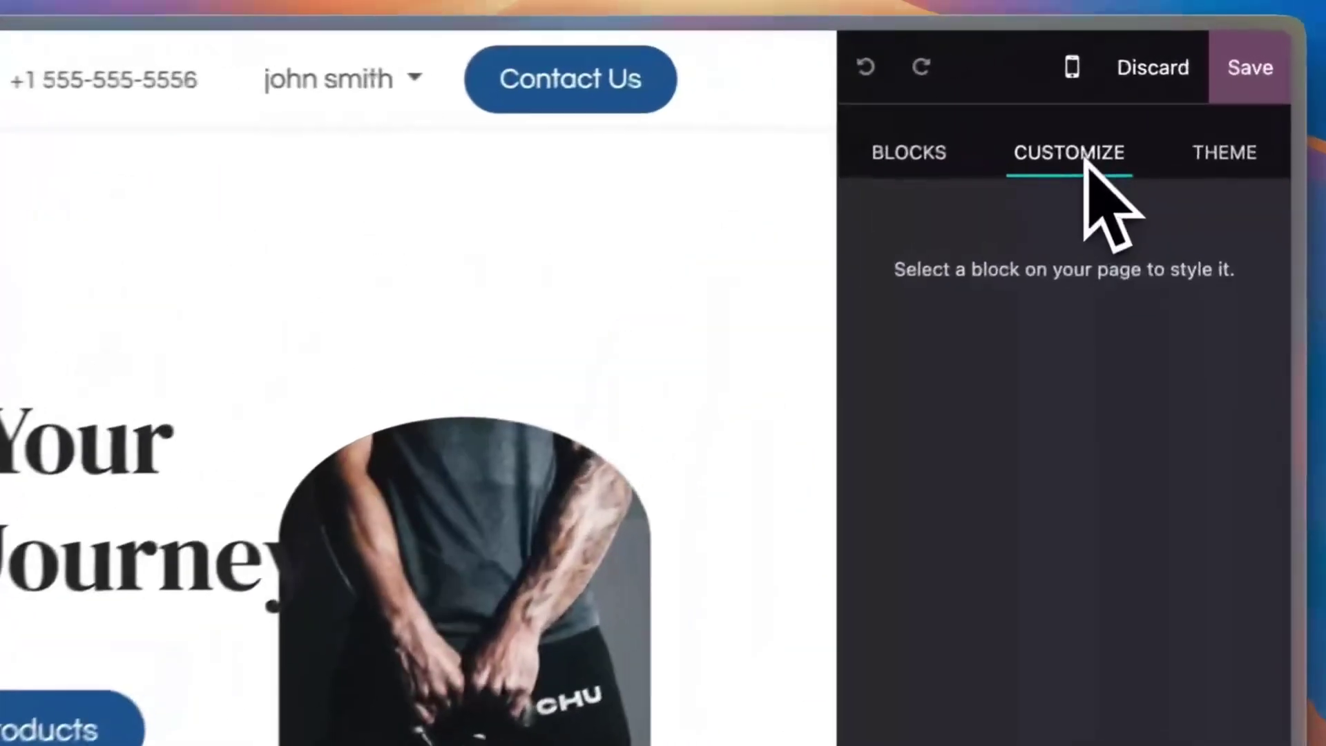
click(1225, 167)
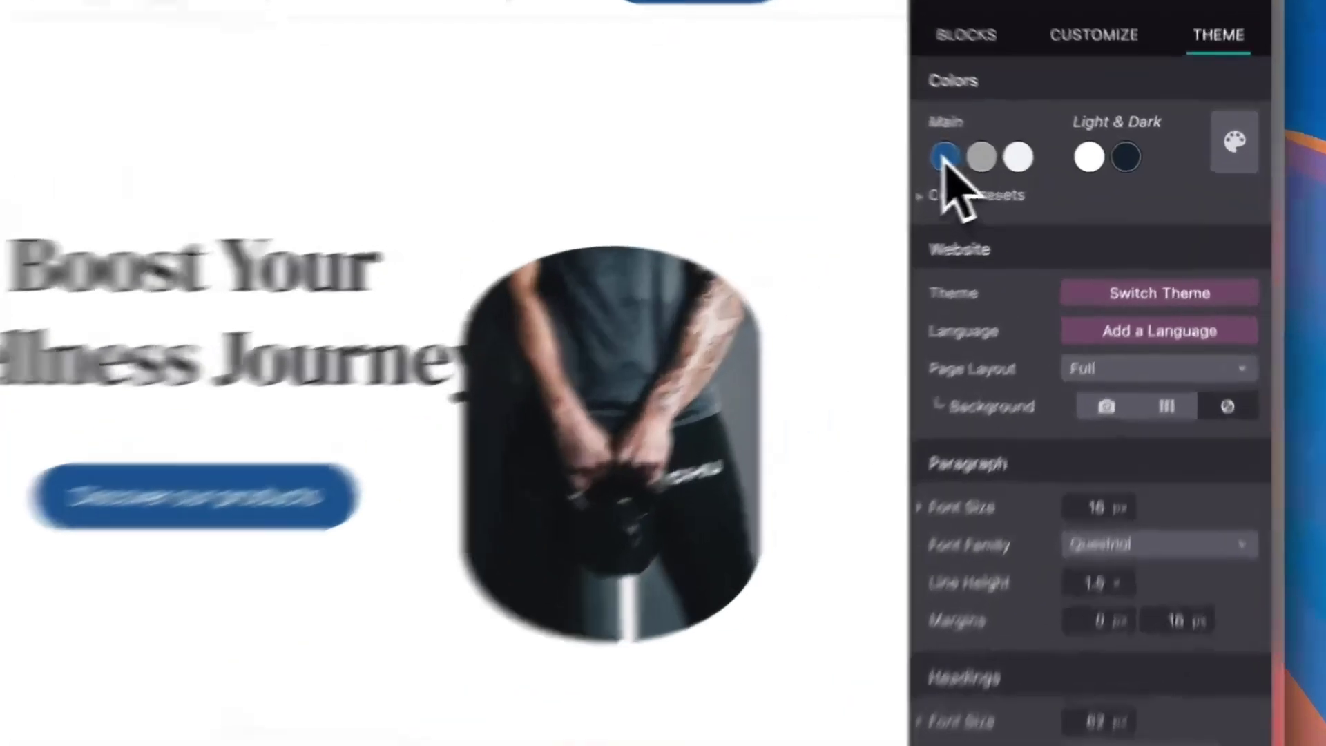
Change the site's main theme colour from blue to deep red #99051E
click(1032, 166)
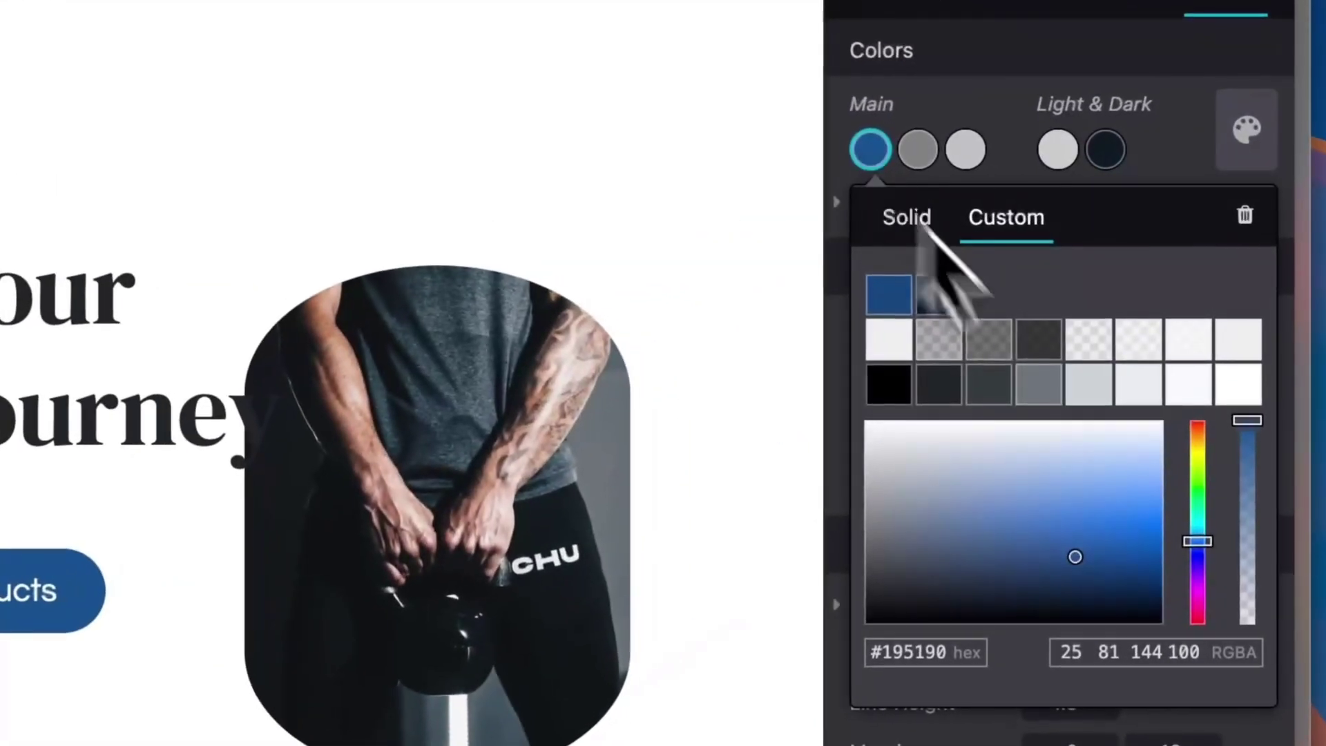
drag(1205, 553, 1197, 621)
drag(1152, 582, 1140, 548)
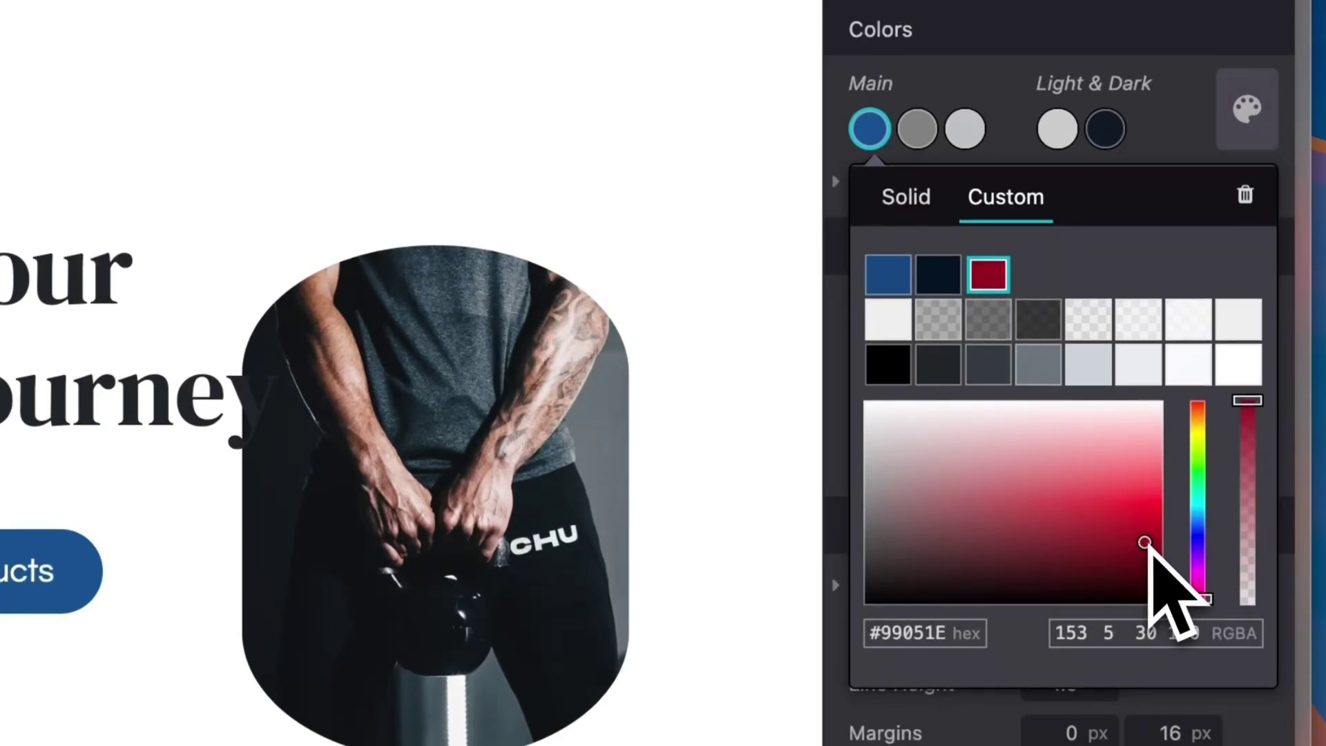
click(1006, 275)
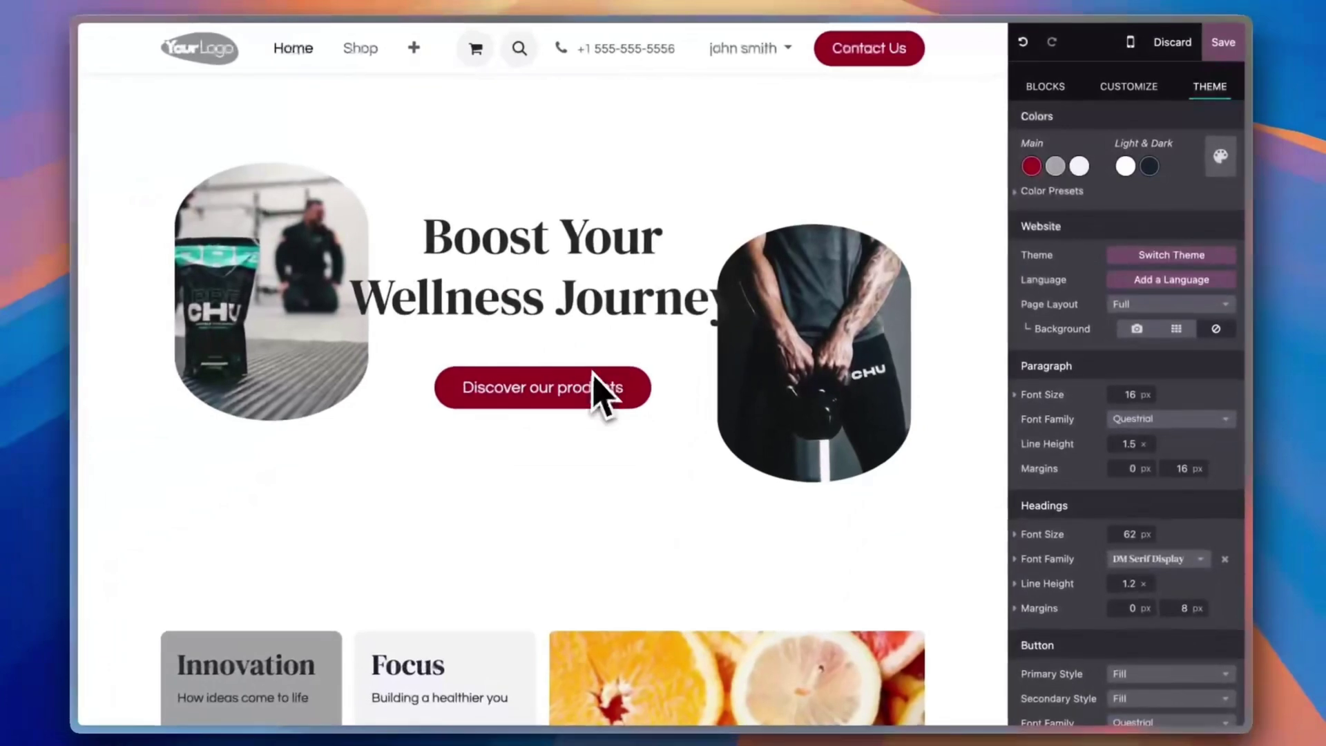
scroll(592, 408, down, 10)
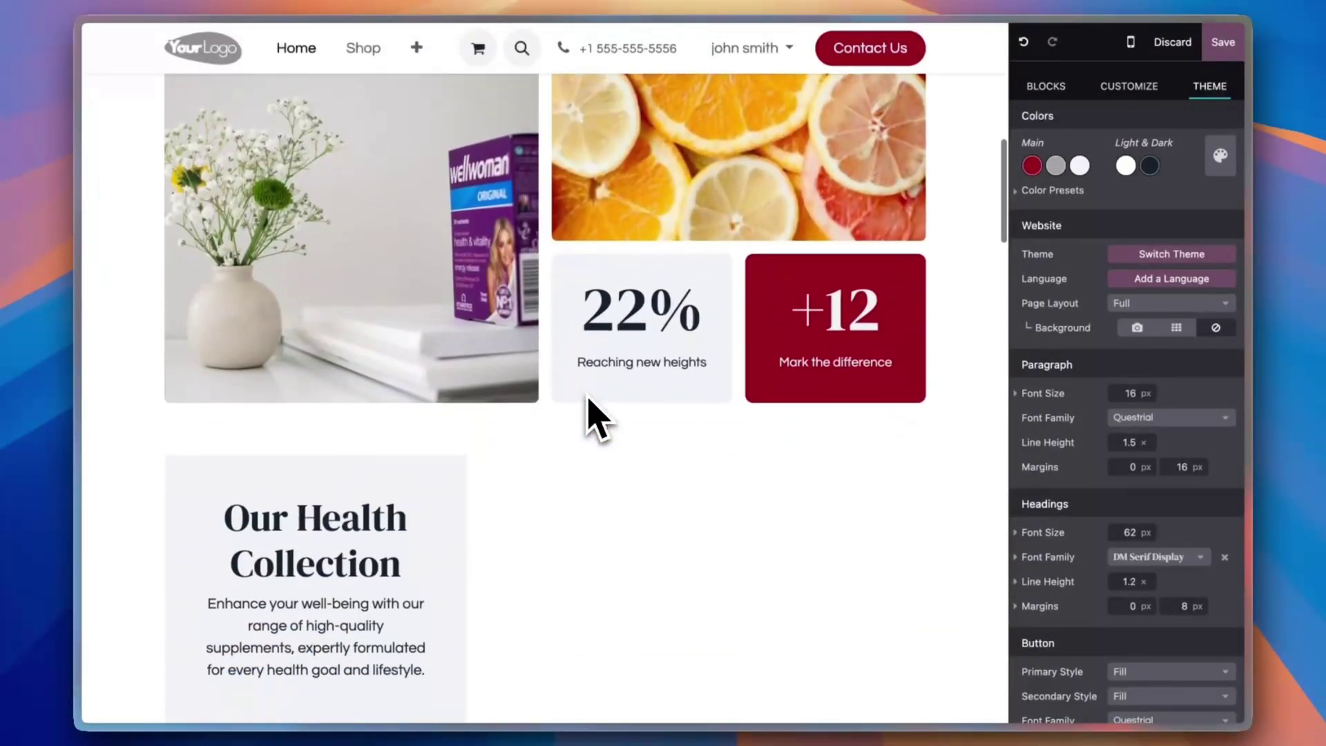
scroll(592, 407, up, 10)
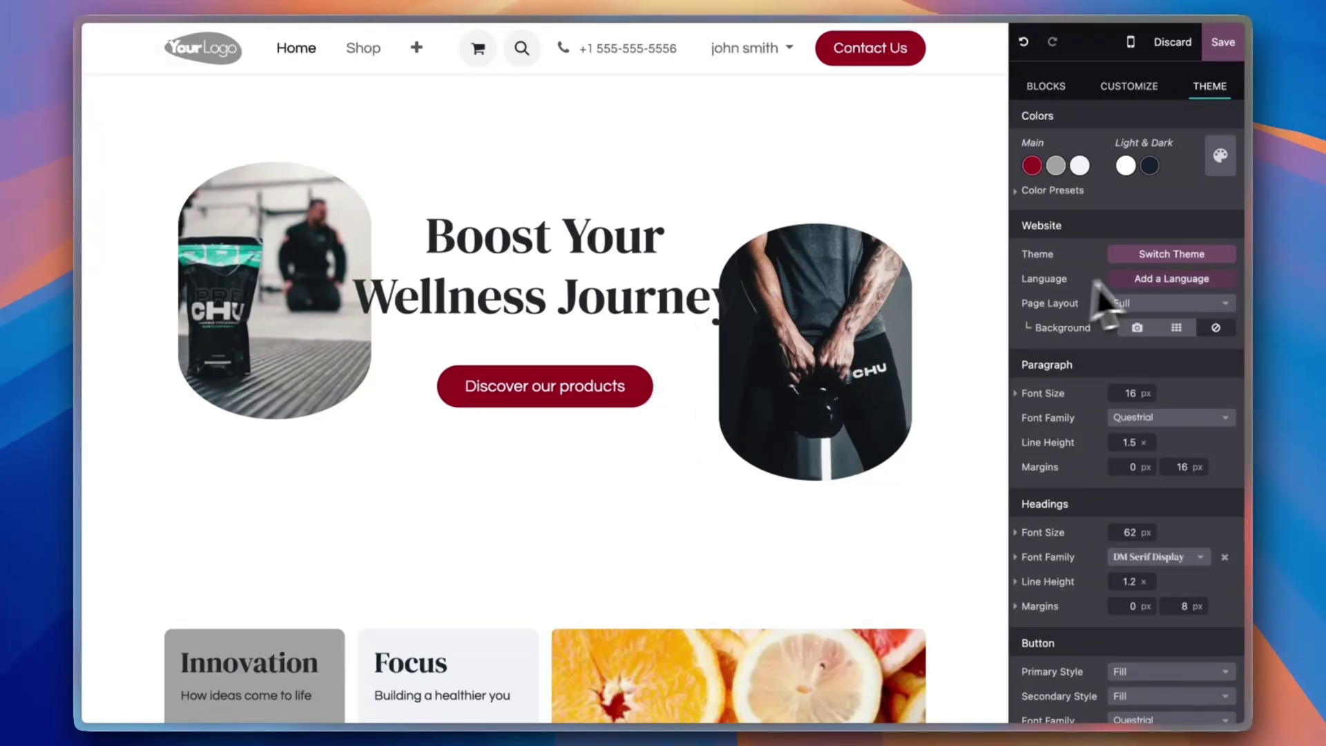
click(1160, 256)
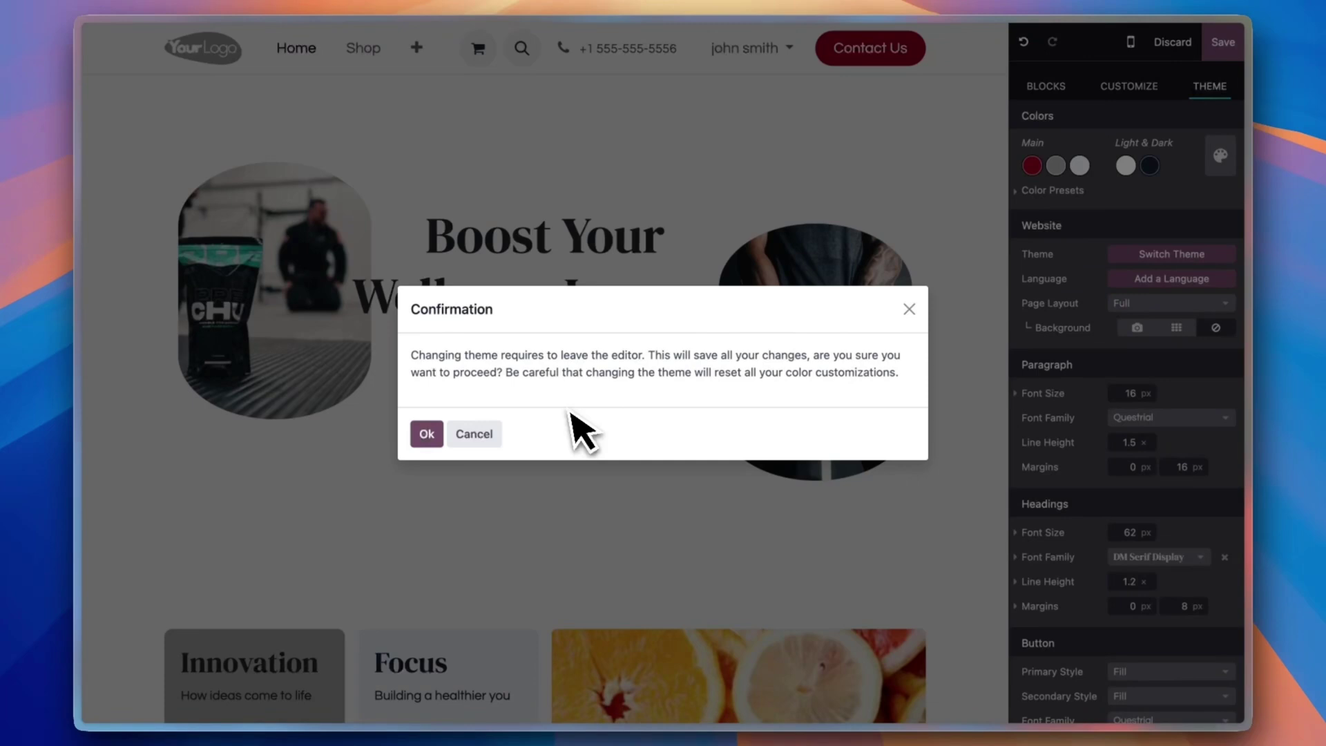
click(909, 309)
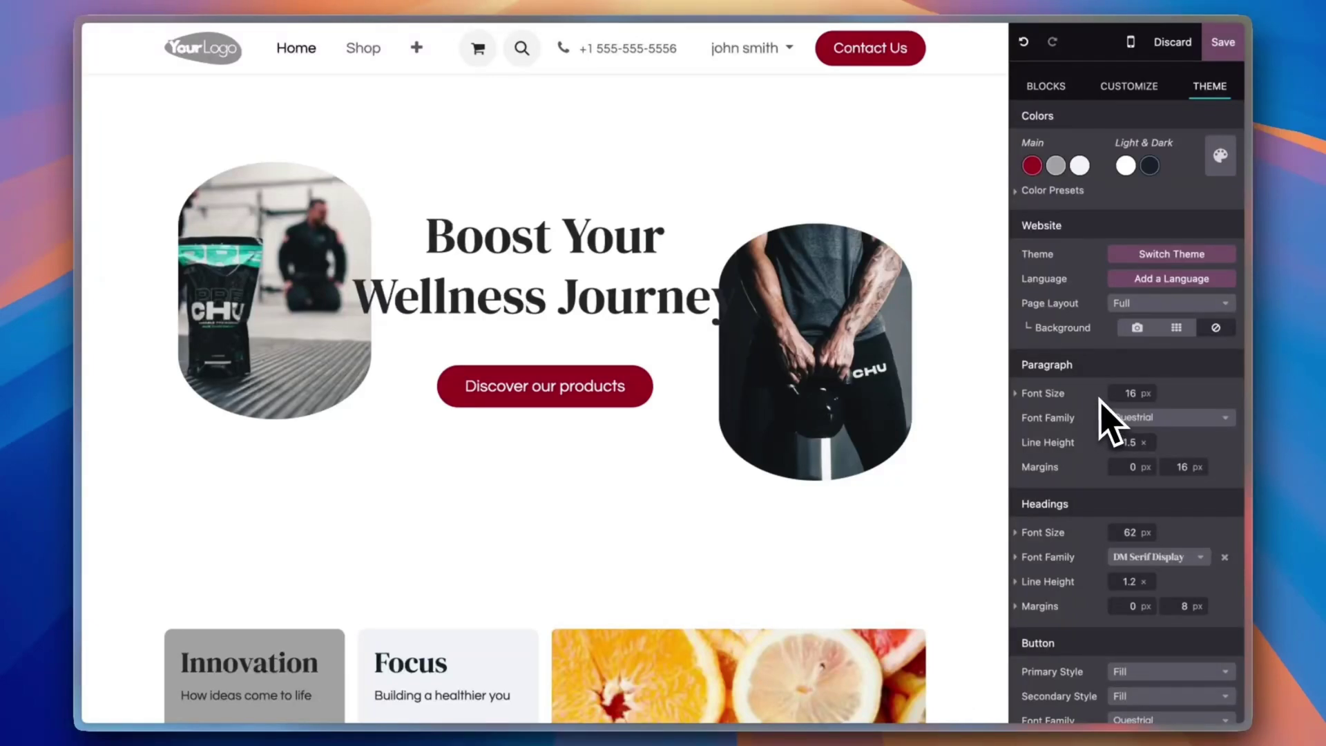
scroll(1144, 473, down, 8)
scroll(1139, 466, up, 8)
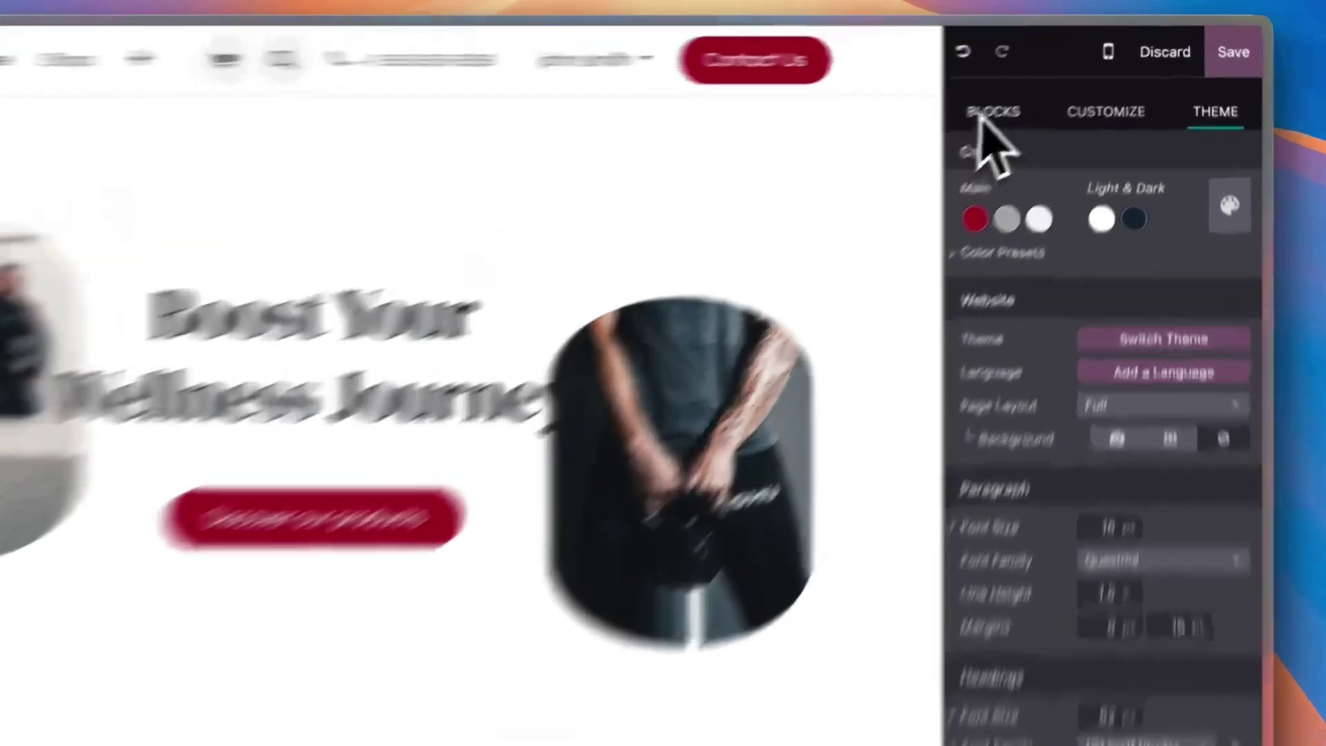
Drag an Images block from the building blocks to just below the hero section
click(1042, 84)
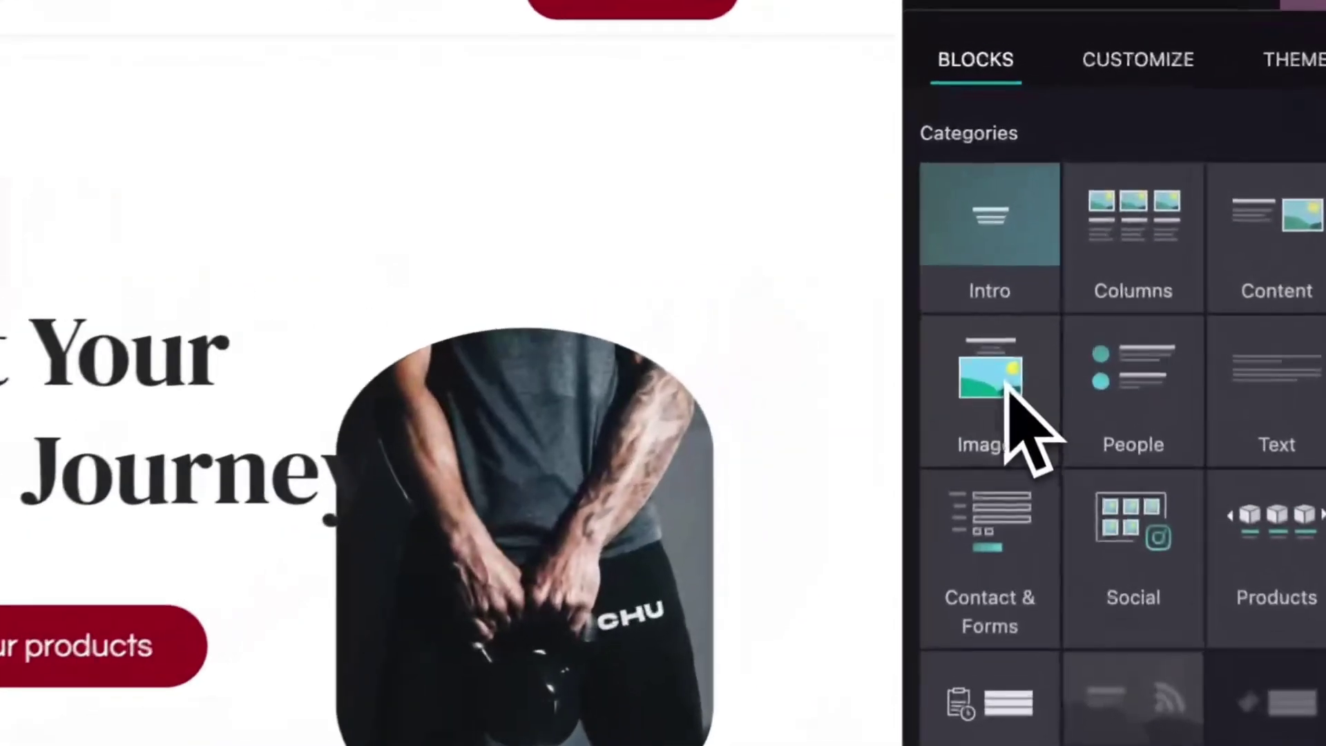
drag(1065, 255, 945, 259)
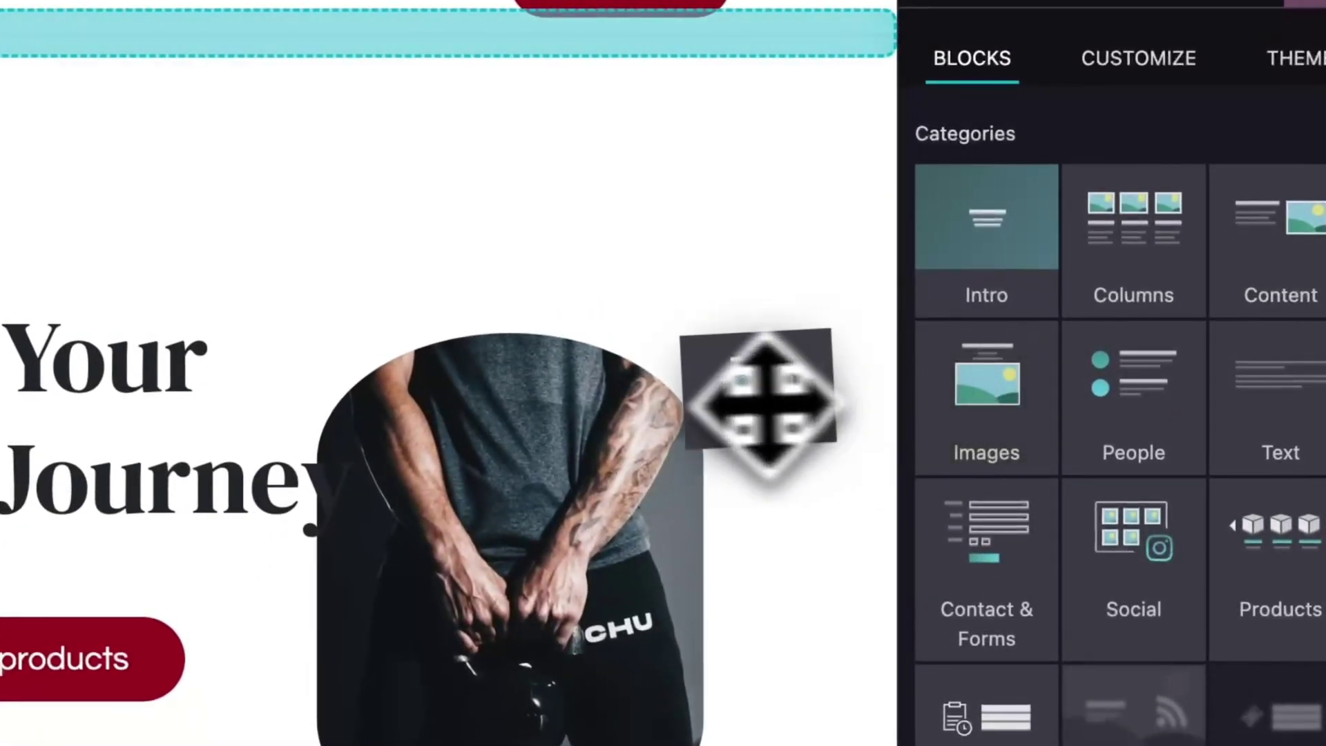
drag(760, 404, 137, 142)
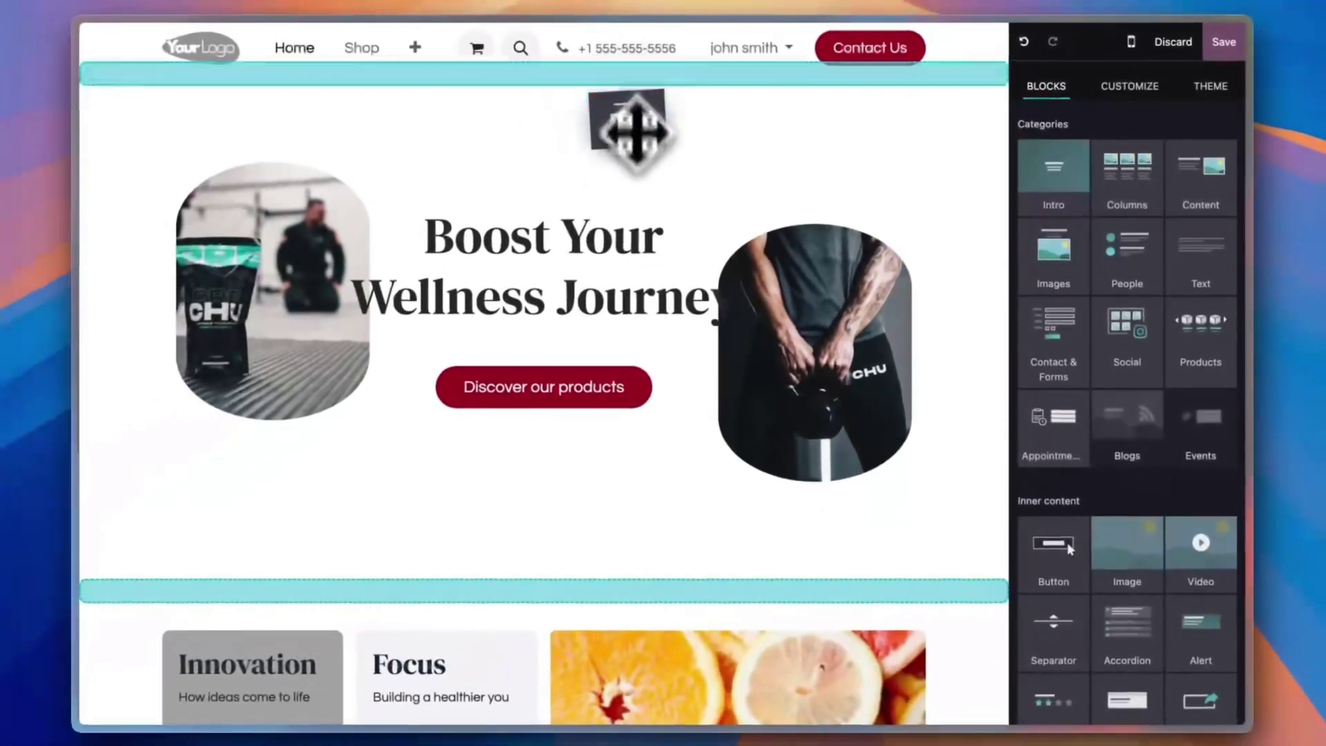
drag(637, 132, 555, 594)
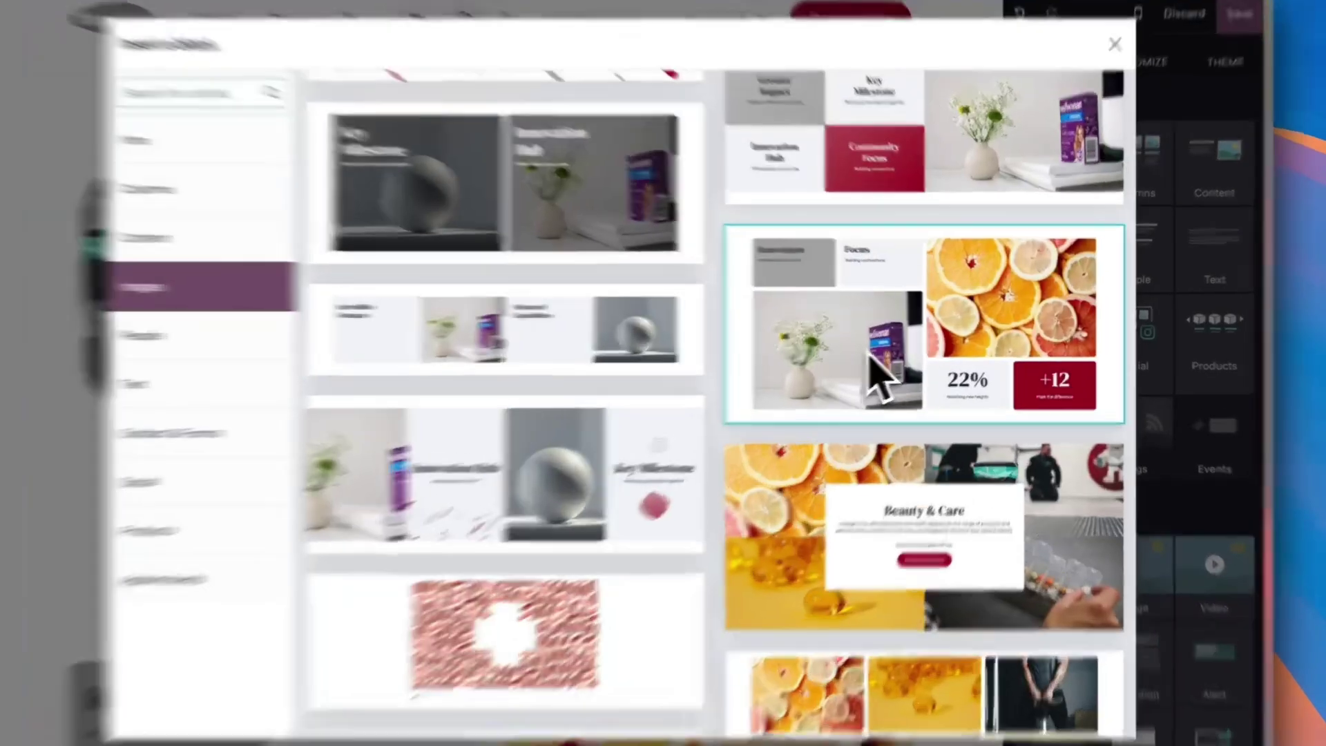
Insert the Innovation/Focus image grid layout with 22% and +12 tiles
click(895, 370)
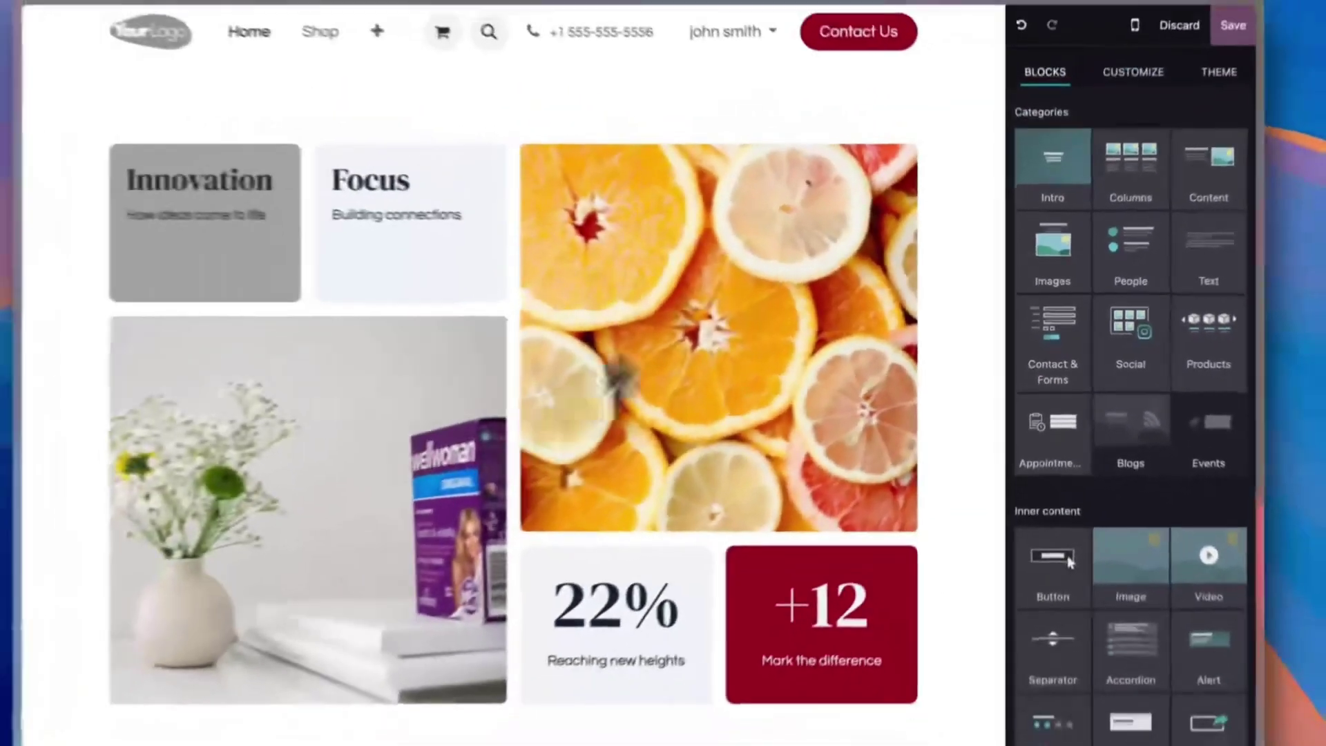
scroll(743, 276, up, 5)
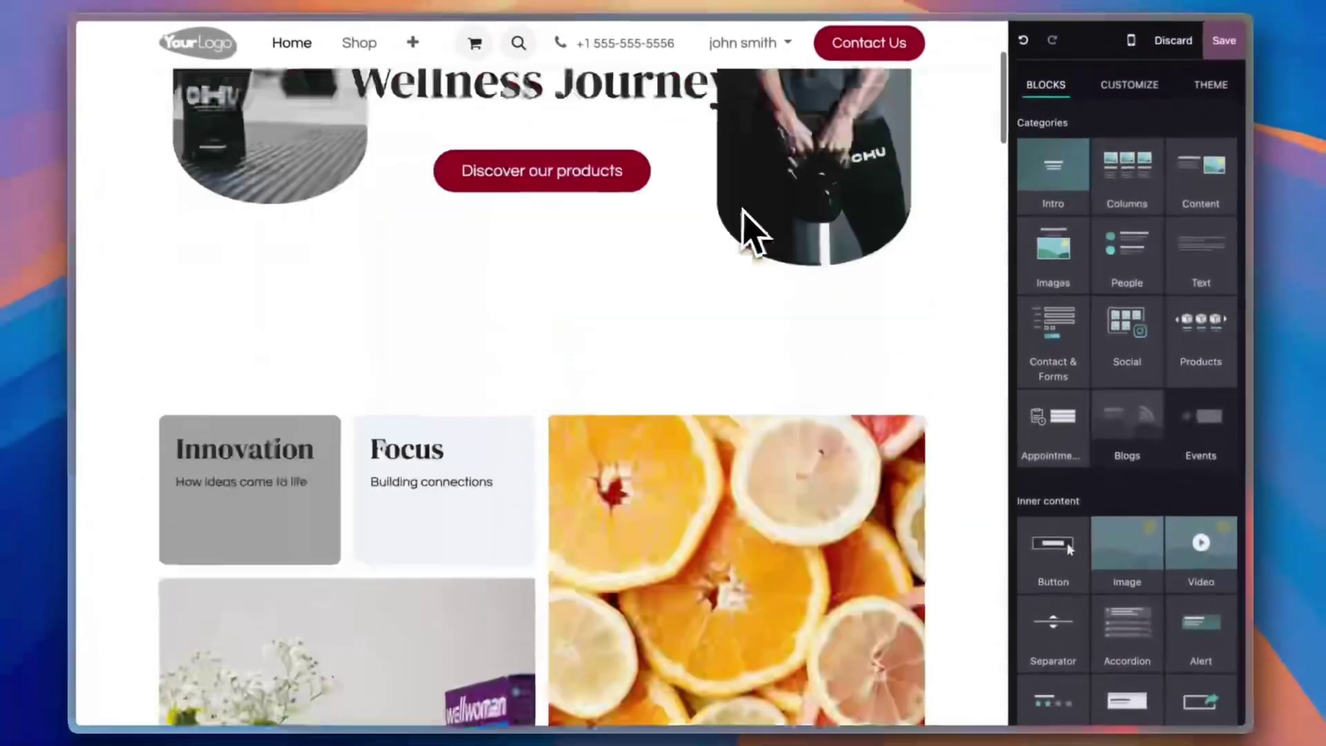
scroll(594, 470, down, 10)
scroll(594, 470, down, 4)
scroll(594, 466, up, 1)
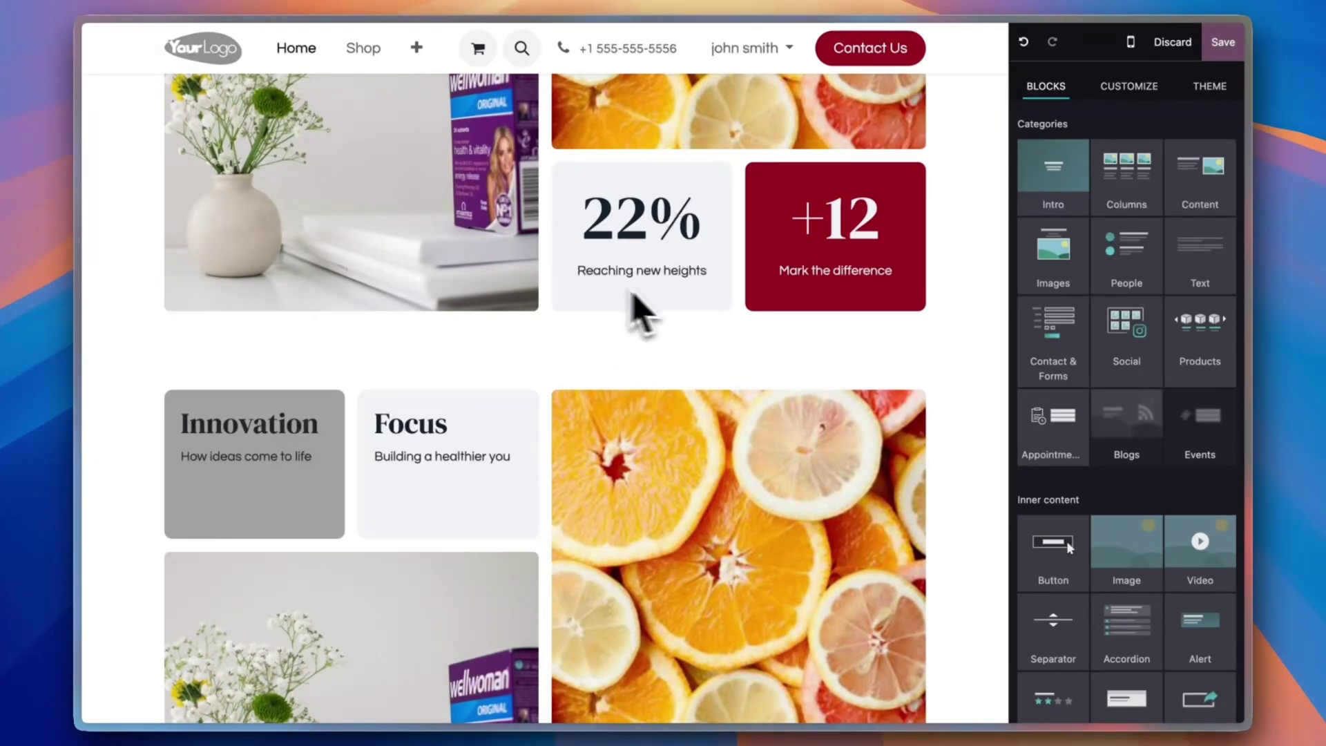
scroll(657, 487, down, 5)
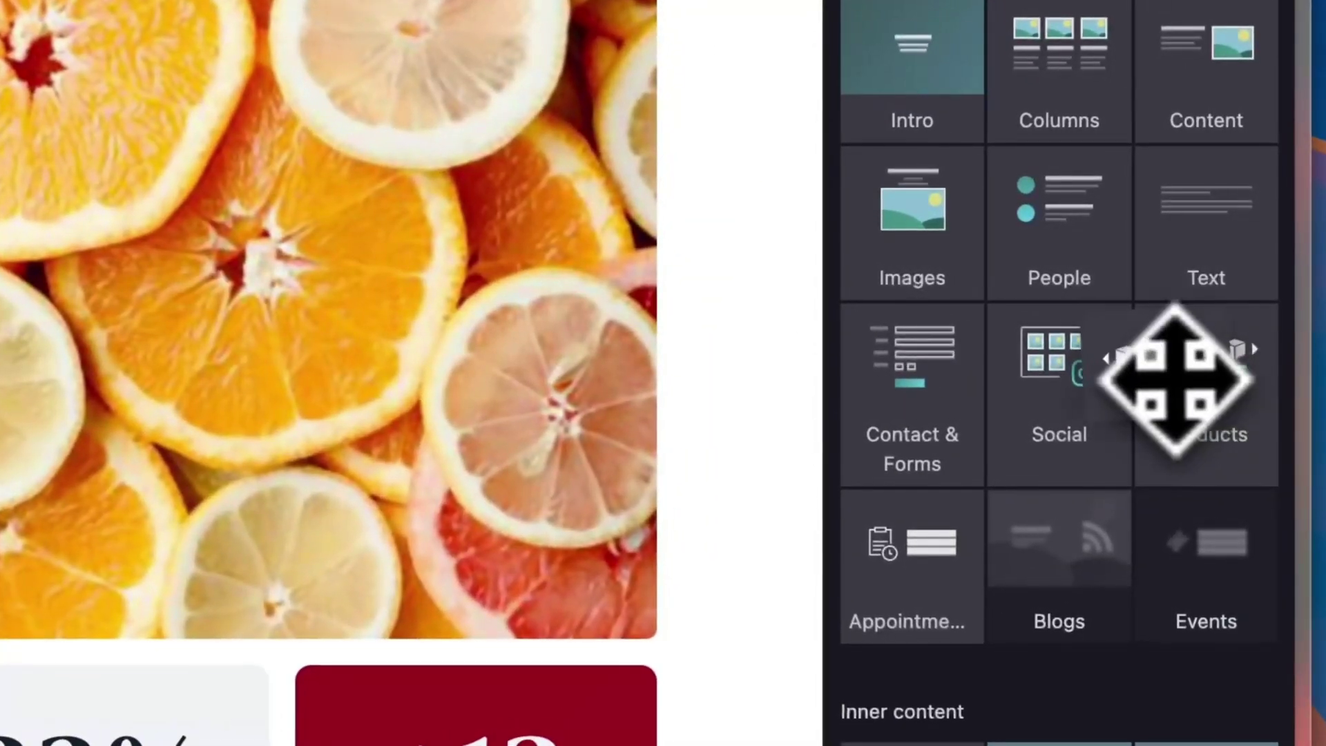
Add the 'Our latest content' product carousel from the Products block above the image grid
drag(1177, 380, 563, 558)
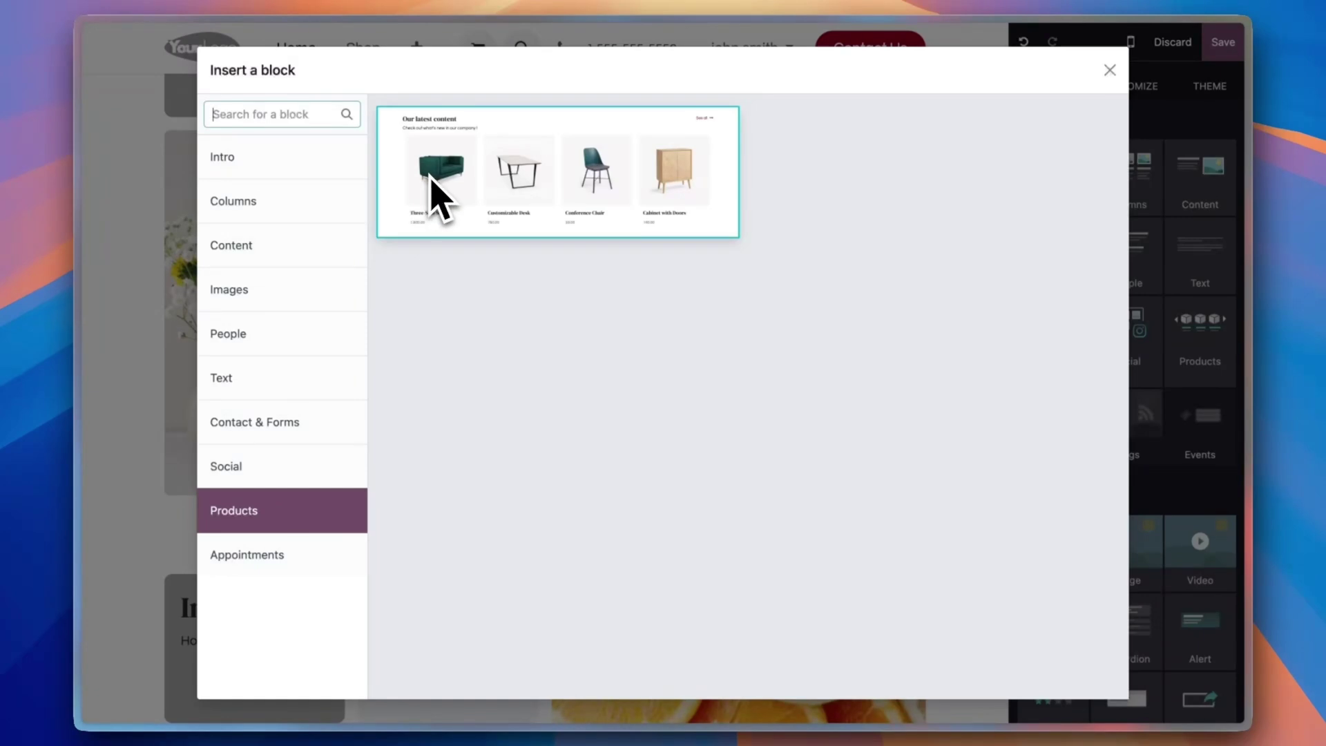
click(451, 163)
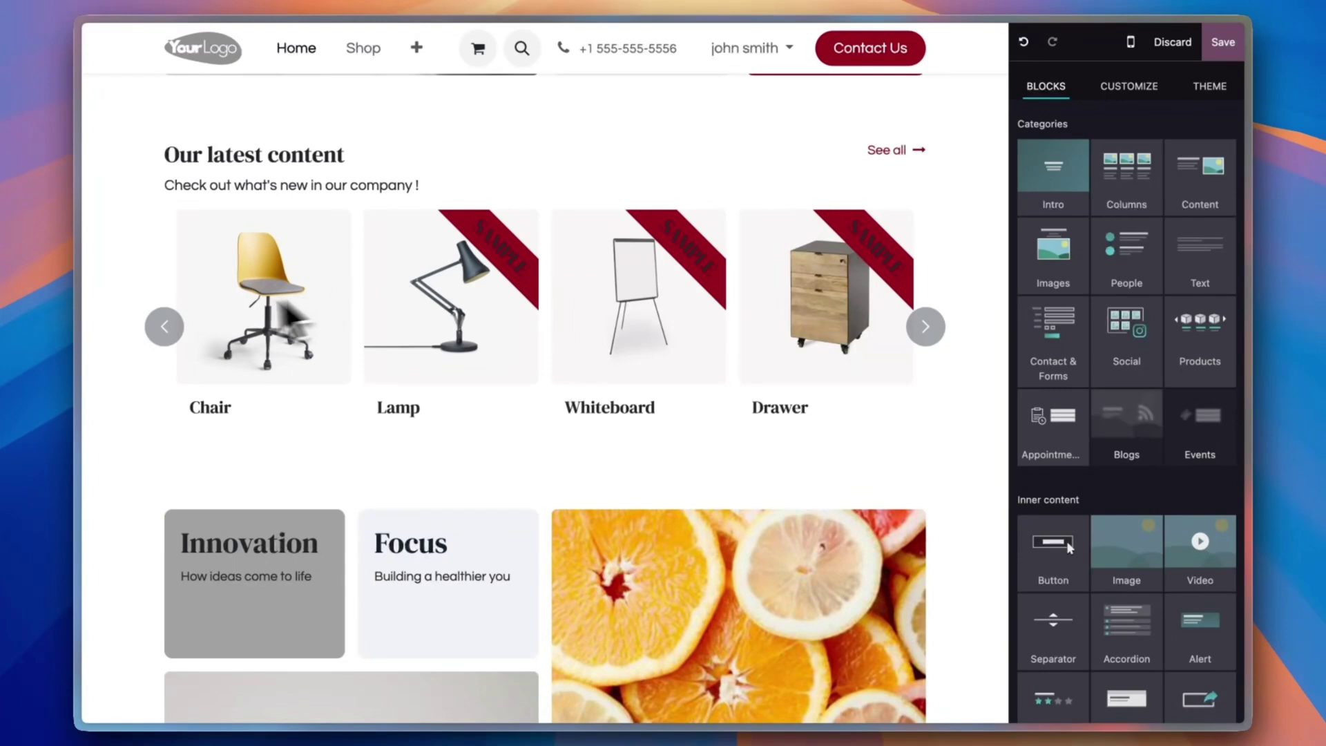
click(166, 326)
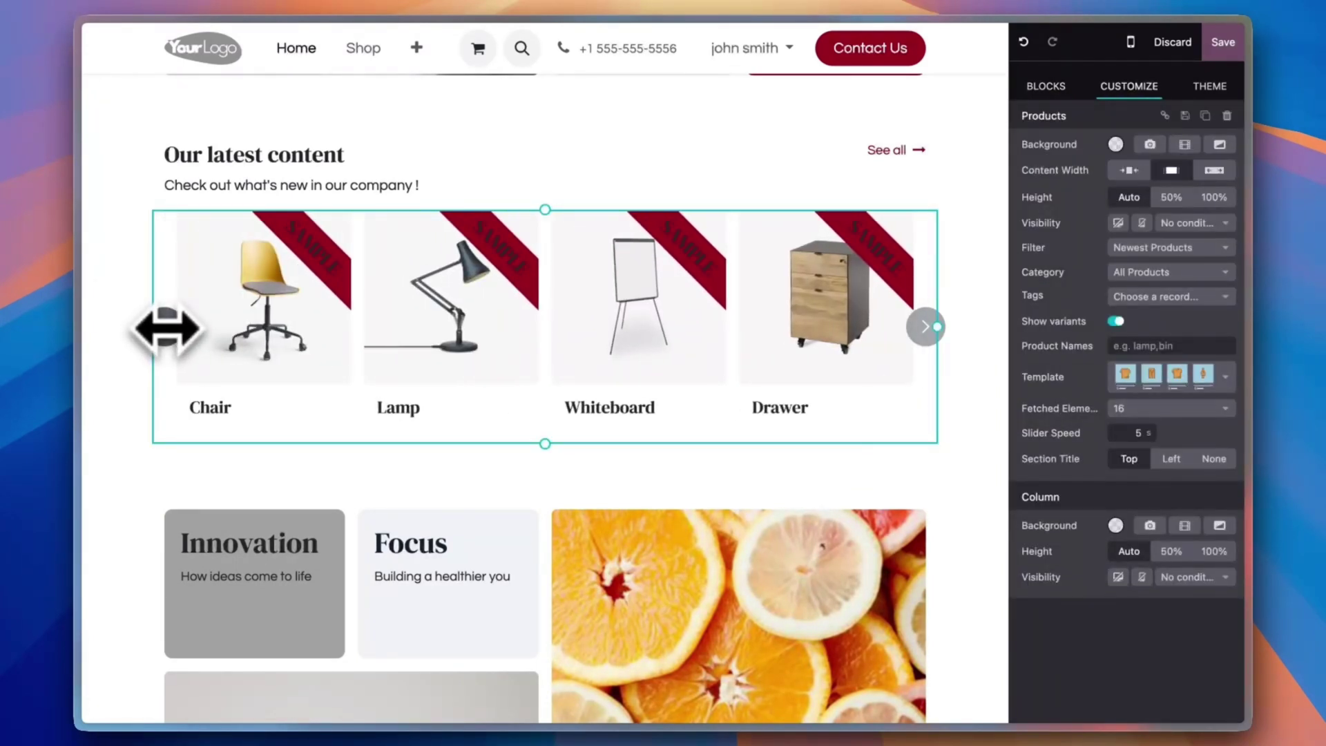
Select and reposition the Our latest content section, then choose to replace it
click(133, 364)
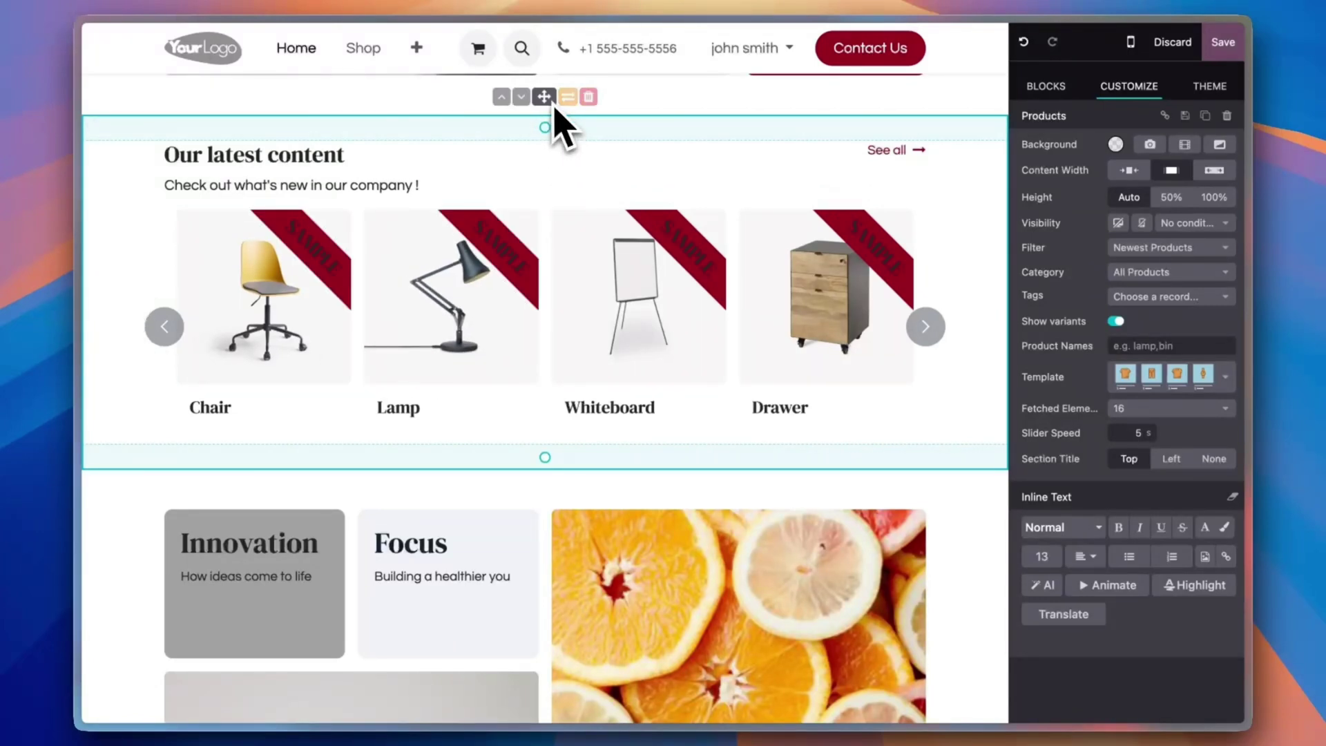
mouse_move(545, 97)
mouse_down()
mouse_move(547, 211)
mouse_move(545, 109)
mouse_move(543, 163)
mouse_move(542, 122)
mouse_up()
click(569, 100)
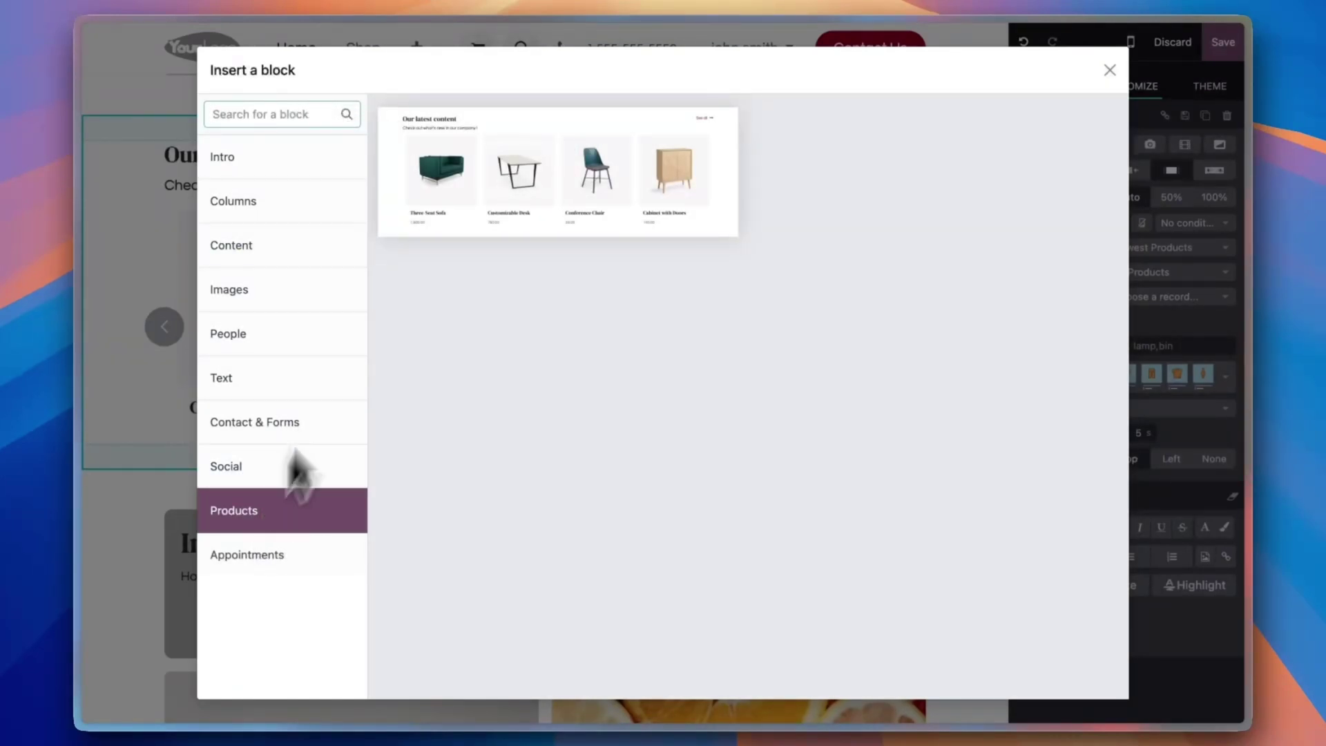
Swap in the People block 'Discover our executive team' with four staff portraits
click(310, 200)
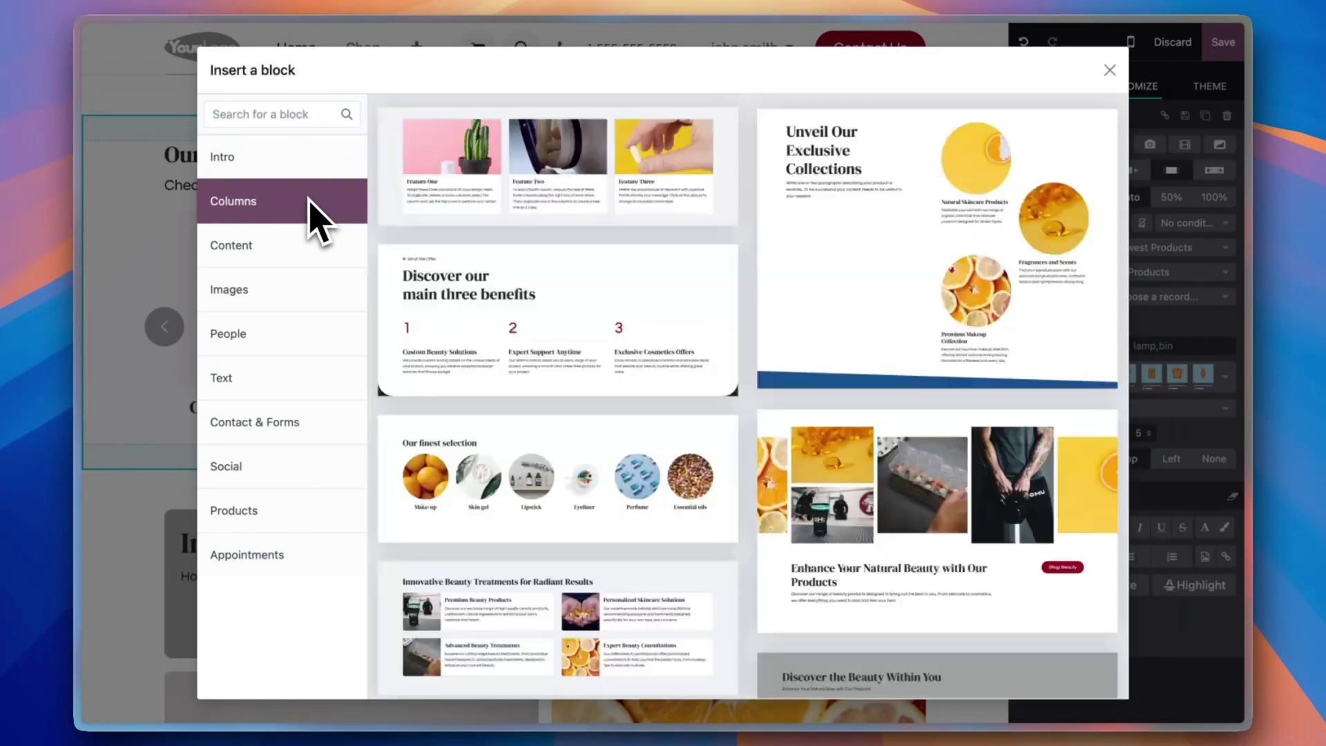
click(291, 173)
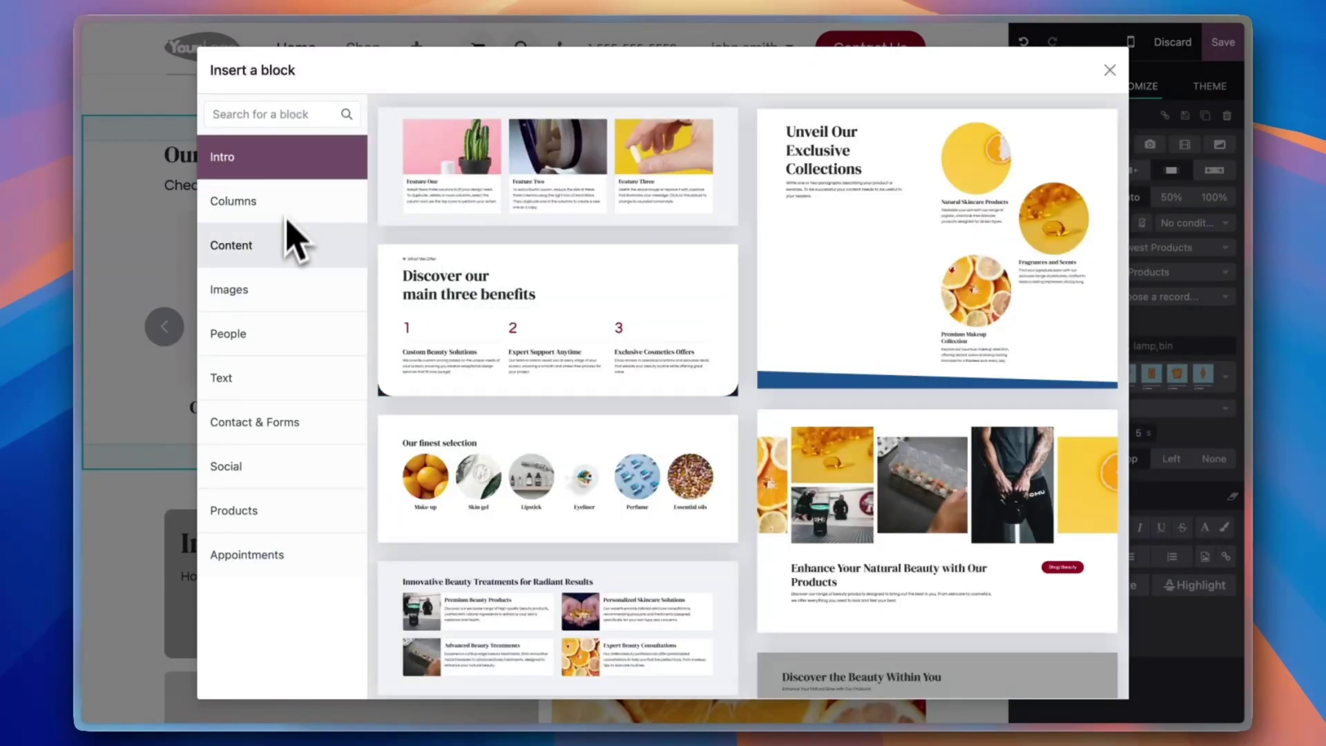
click(283, 245)
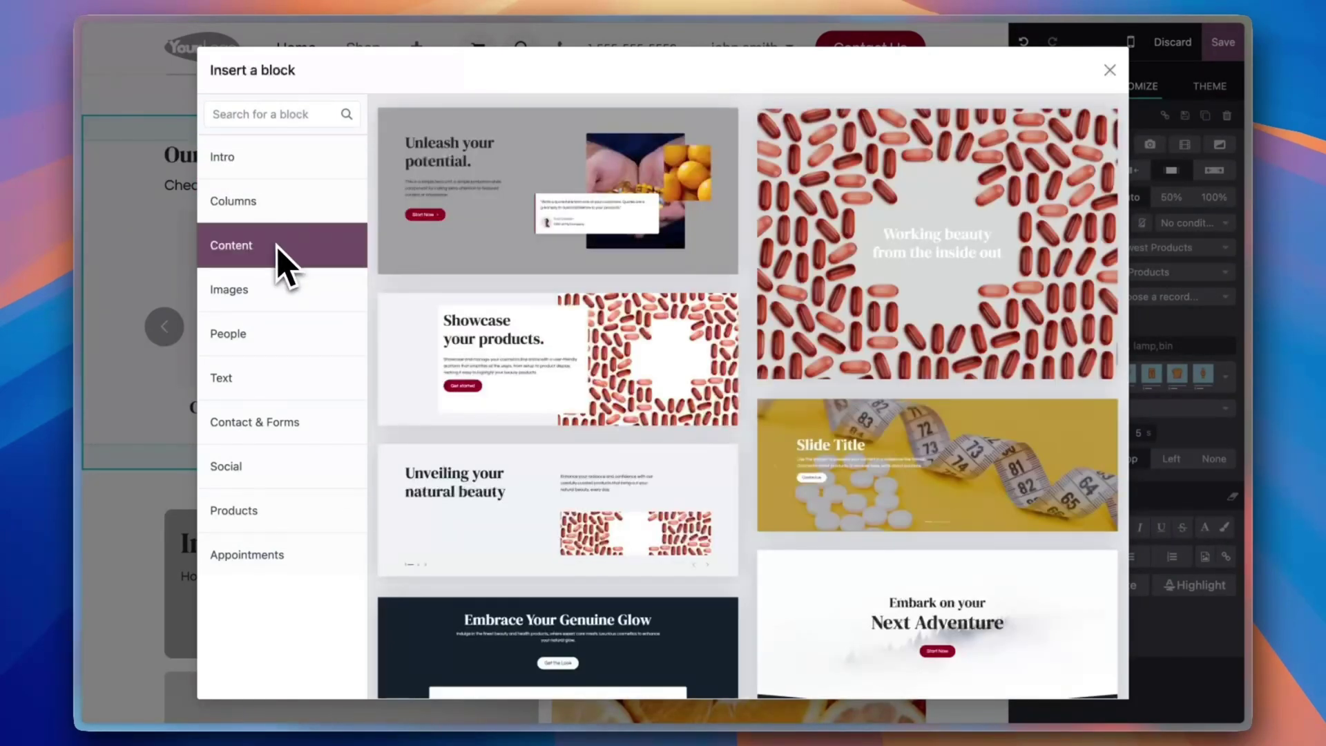
click(271, 333)
click(880, 222)
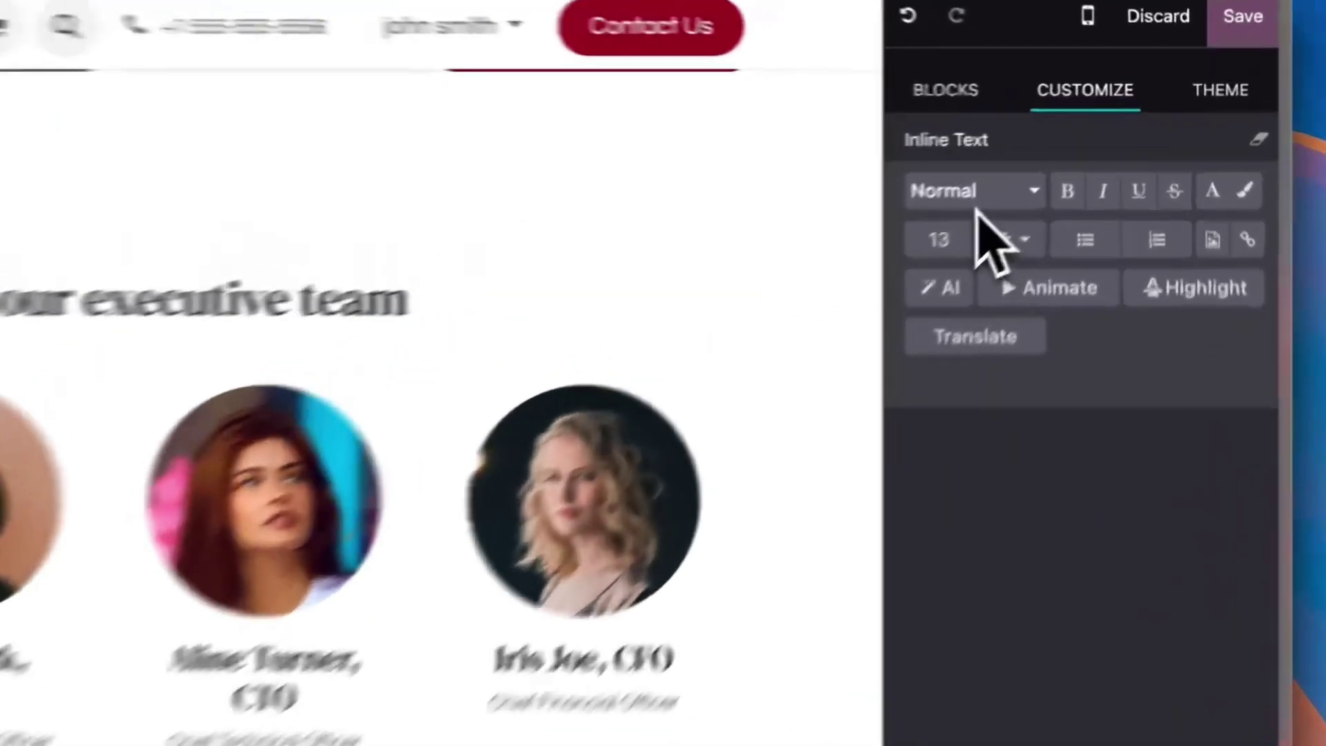
Set the text to Header 2 at font size 16, then open the CTO photo's media picker
click(1064, 152)
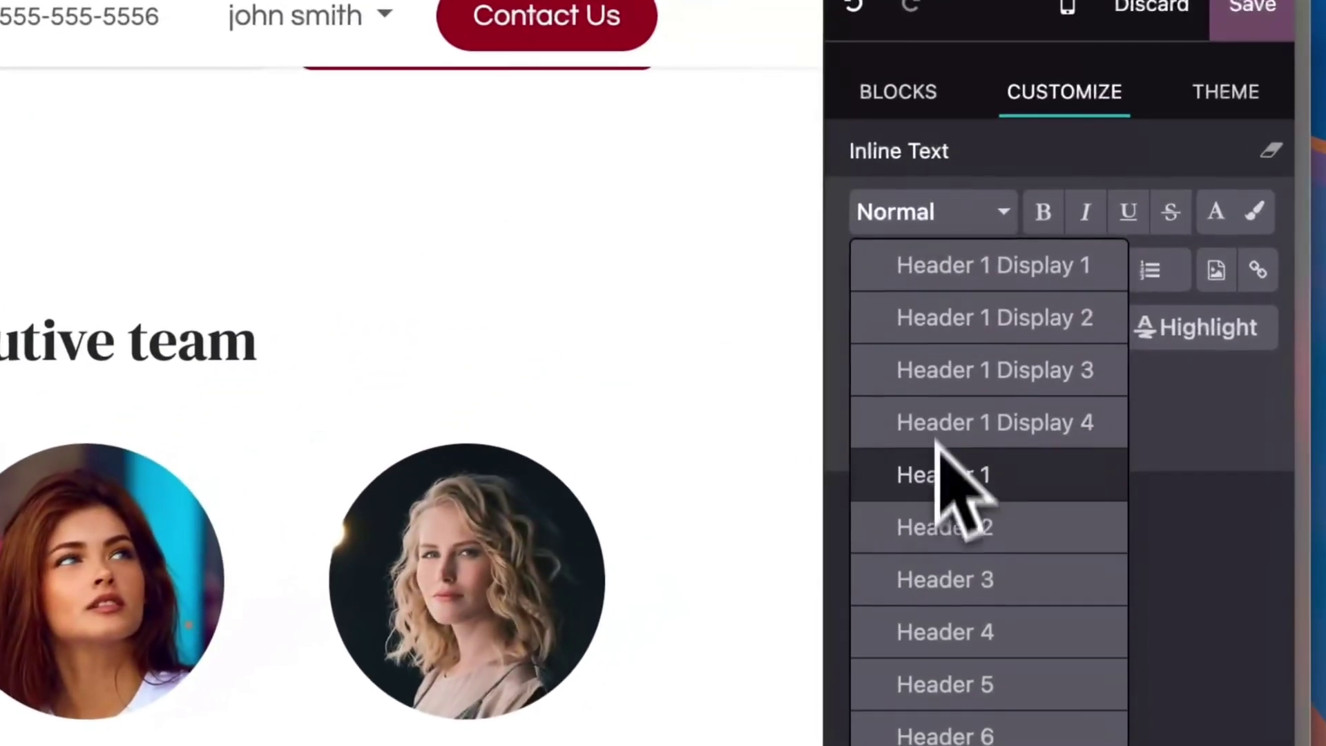
click(945, 546)
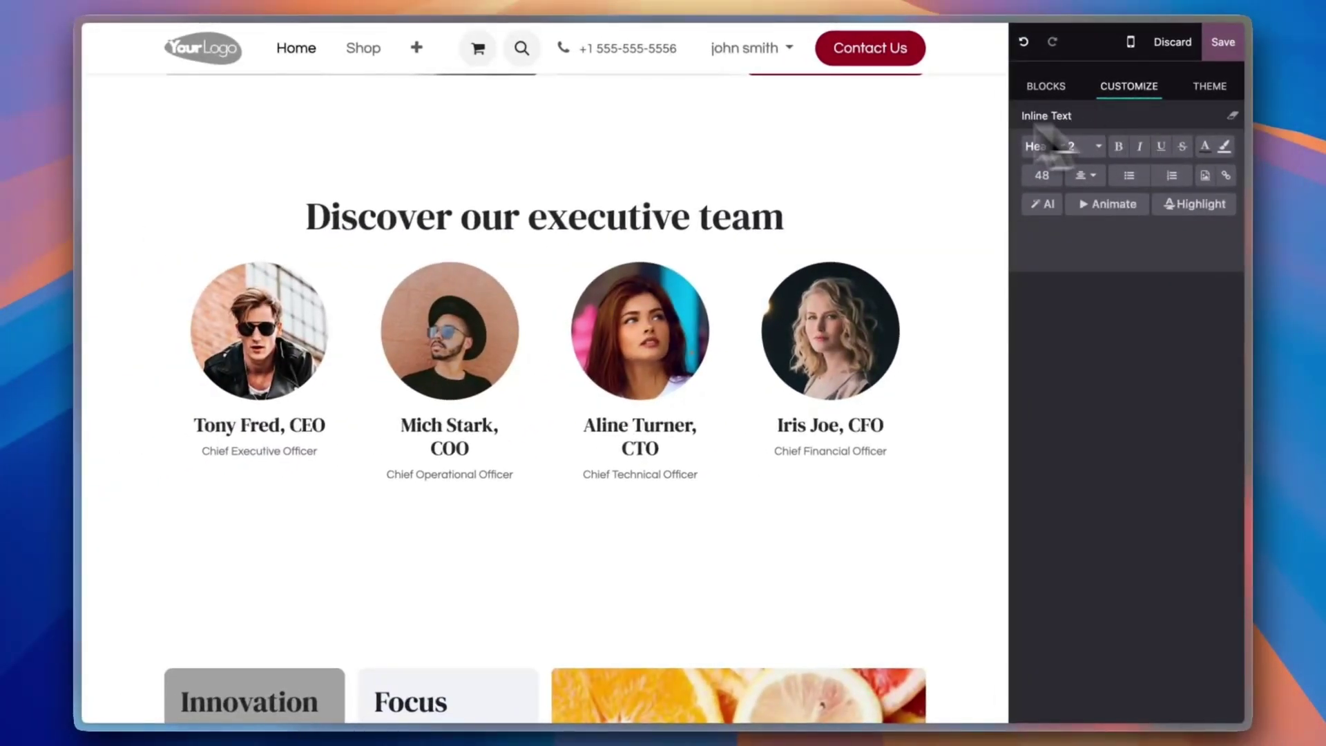
click(1043, 175)
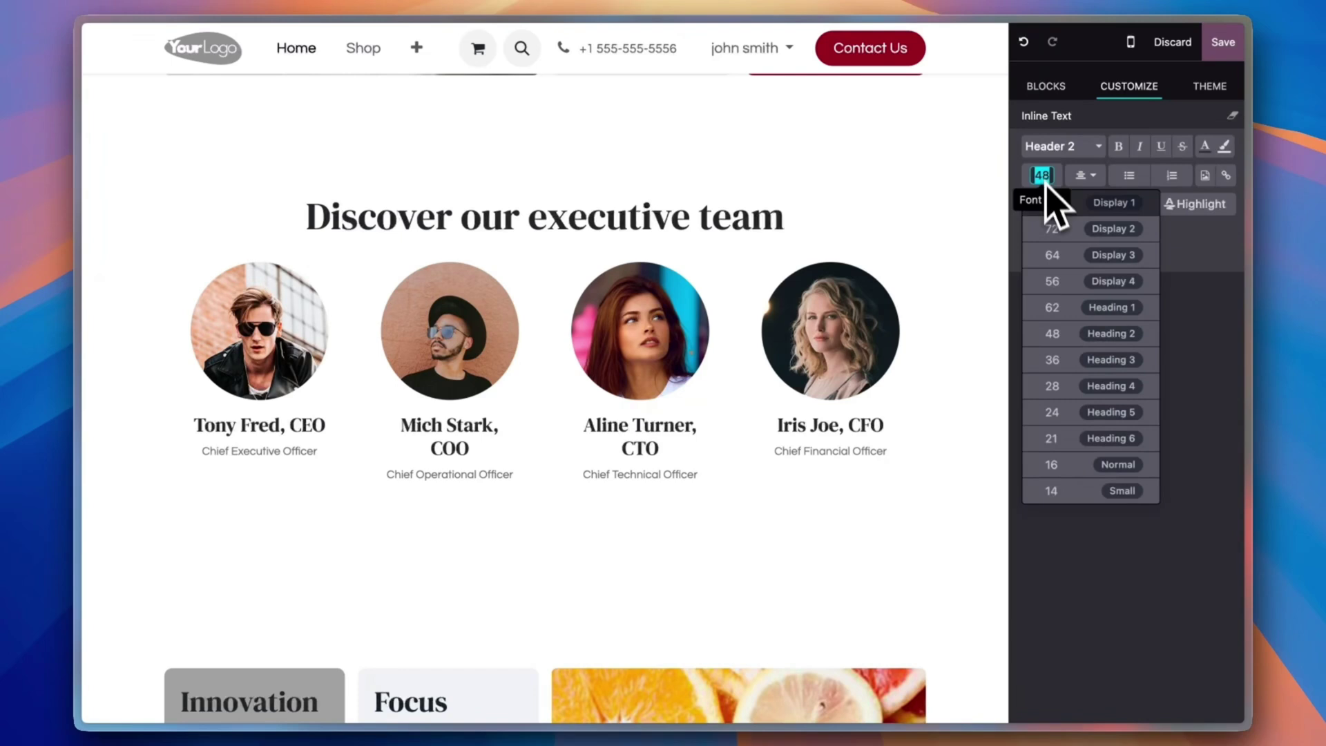
click(1051, 460)
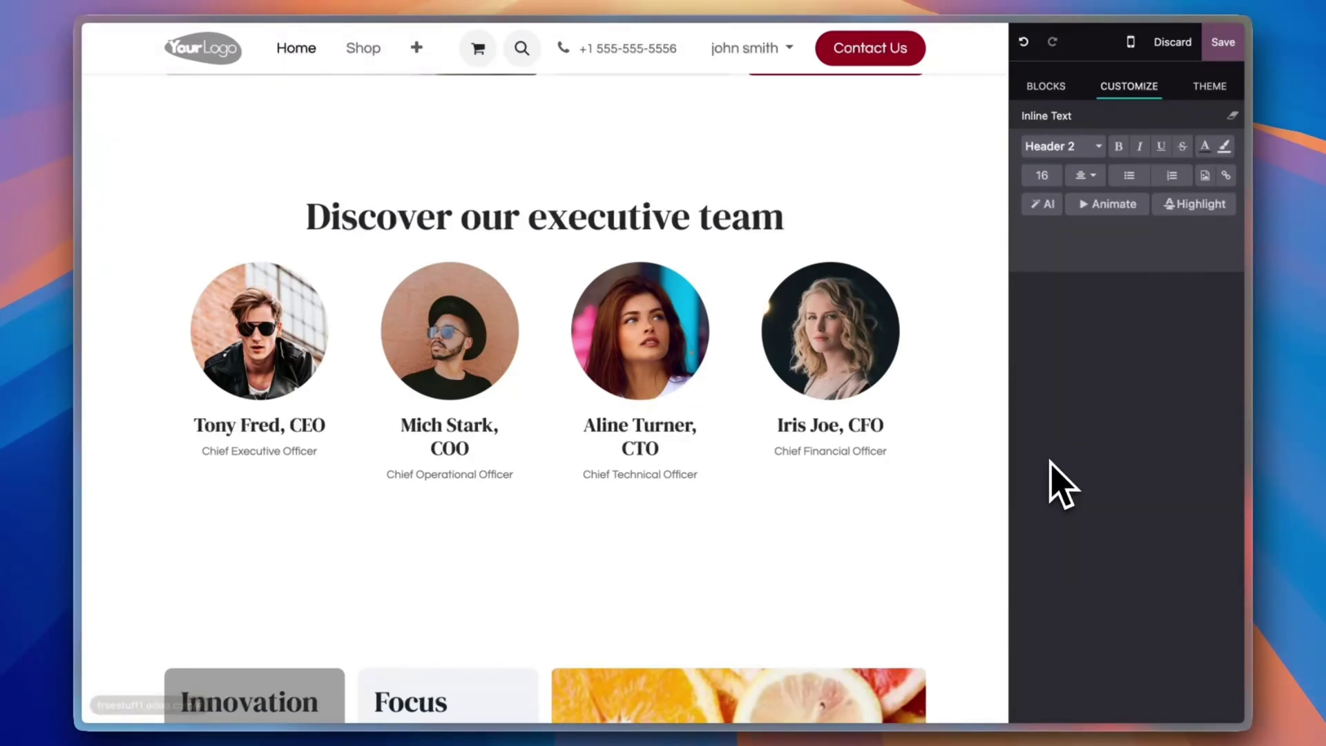
click(640, 331)
double_click(629, 304)
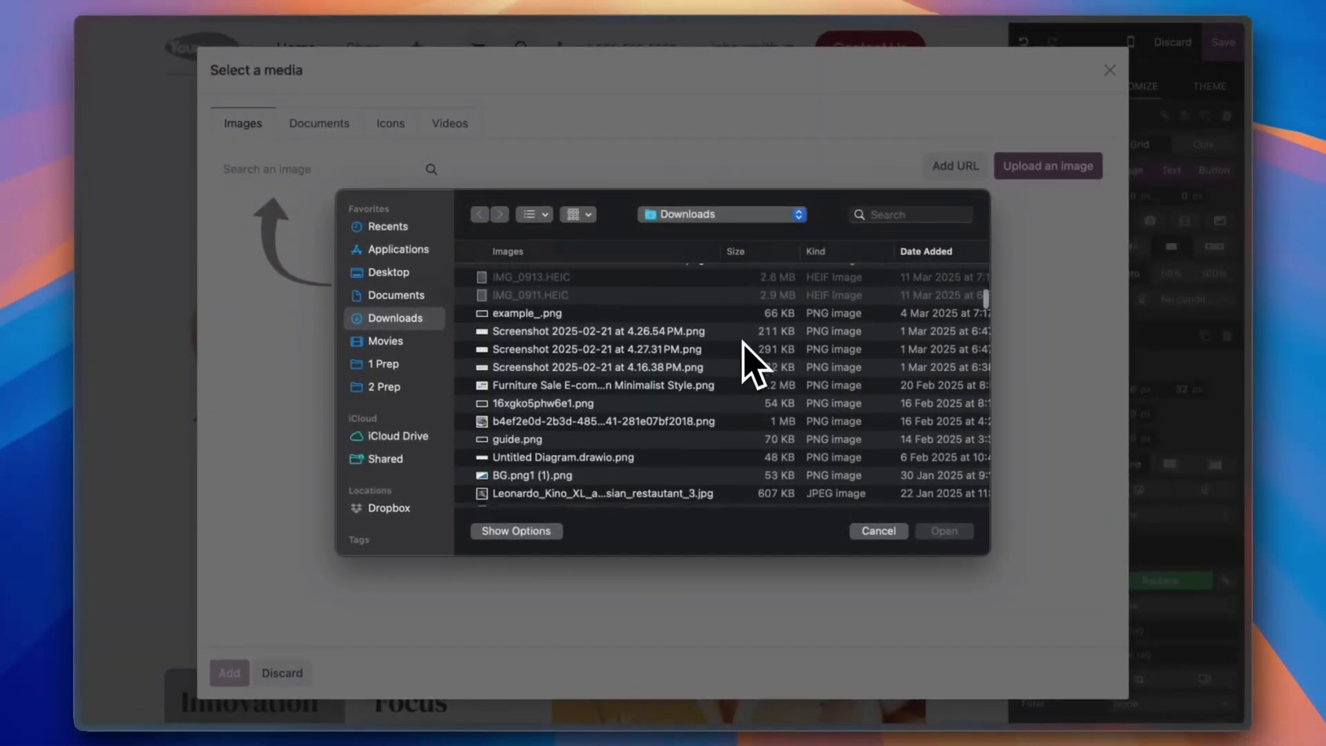
Upload the noodle dish image for the CTO and retitle the member 'test ceo', 'Chief of awesomeness'
click(558, 408)
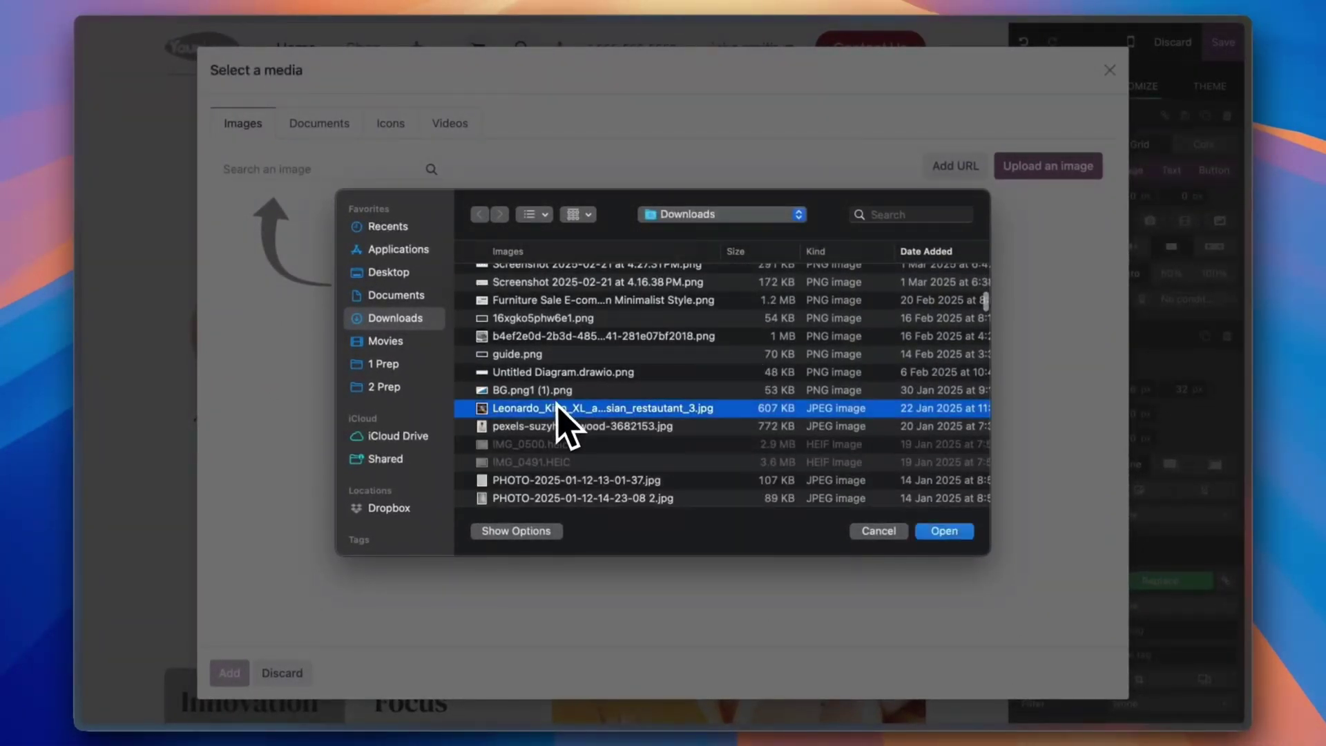
click(945, 532)
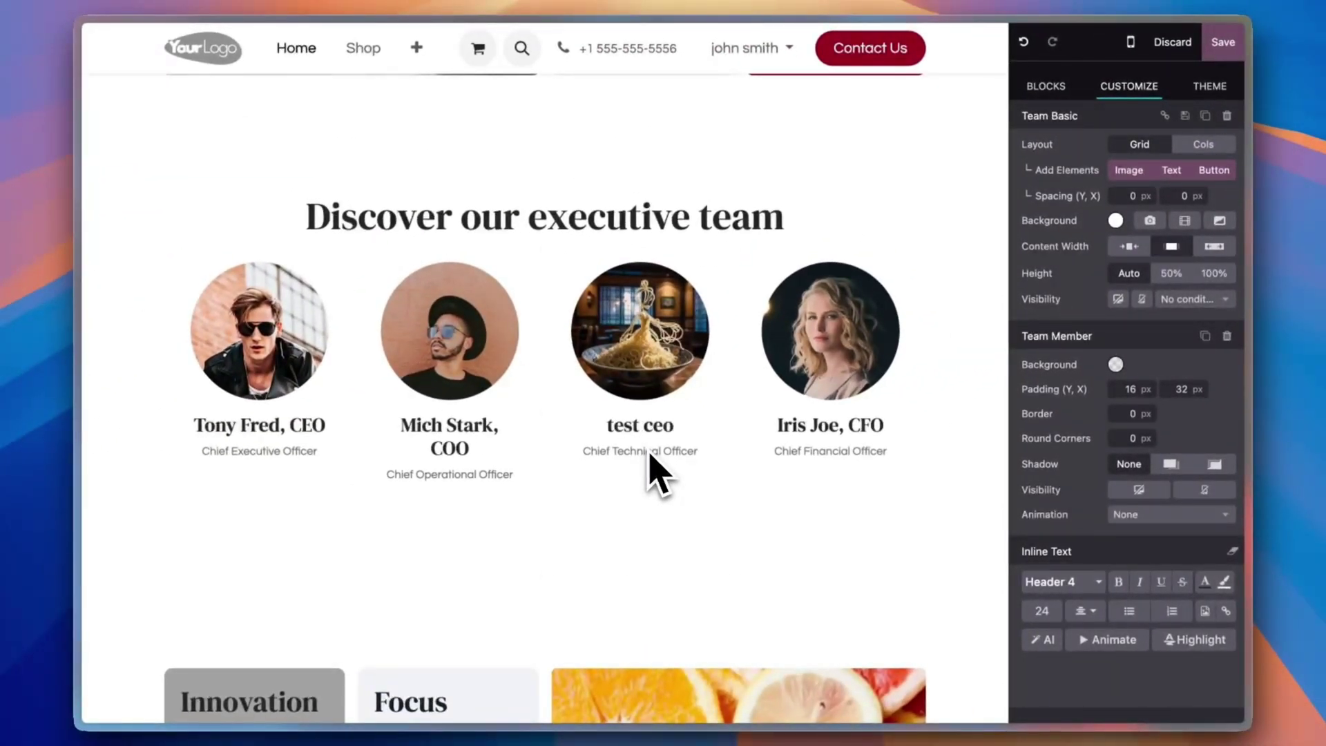
triple_click(649, 456)
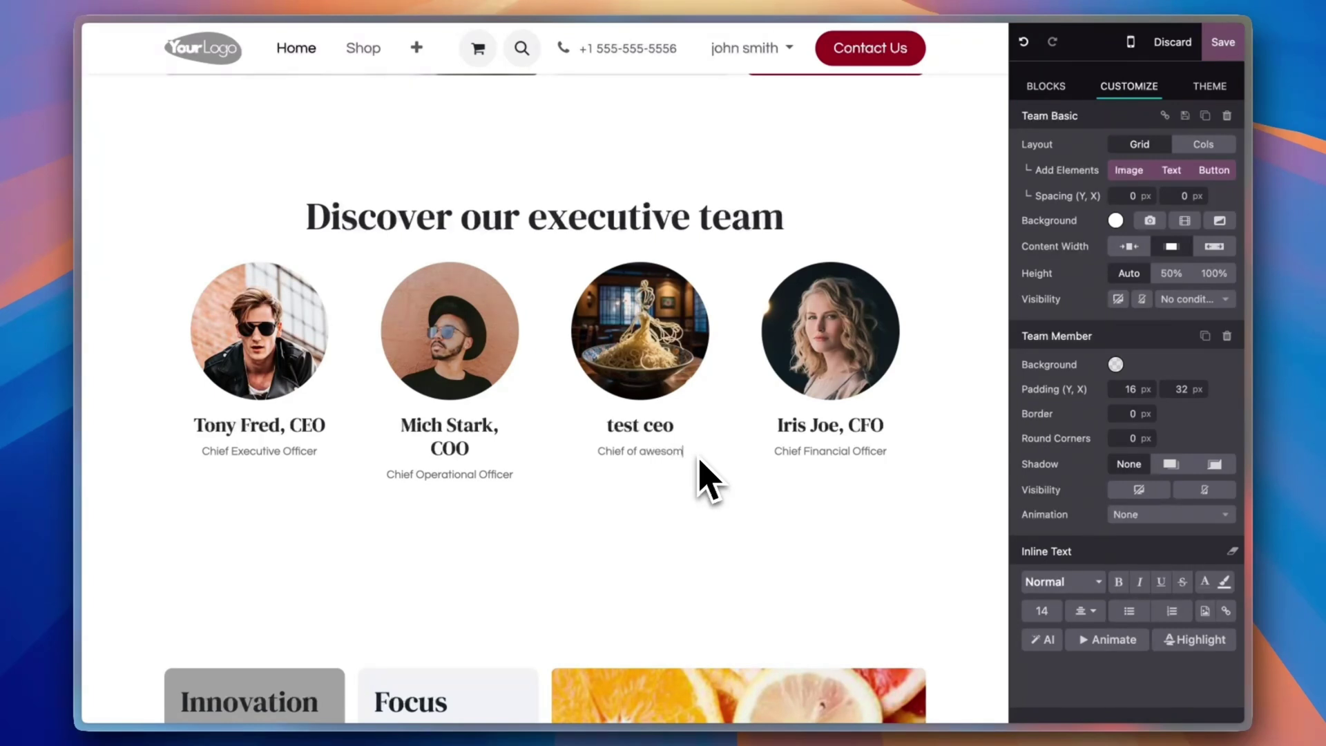
text(ss)
scroll(684, 442, down, 5)
scroll(607, 269, down, 5)
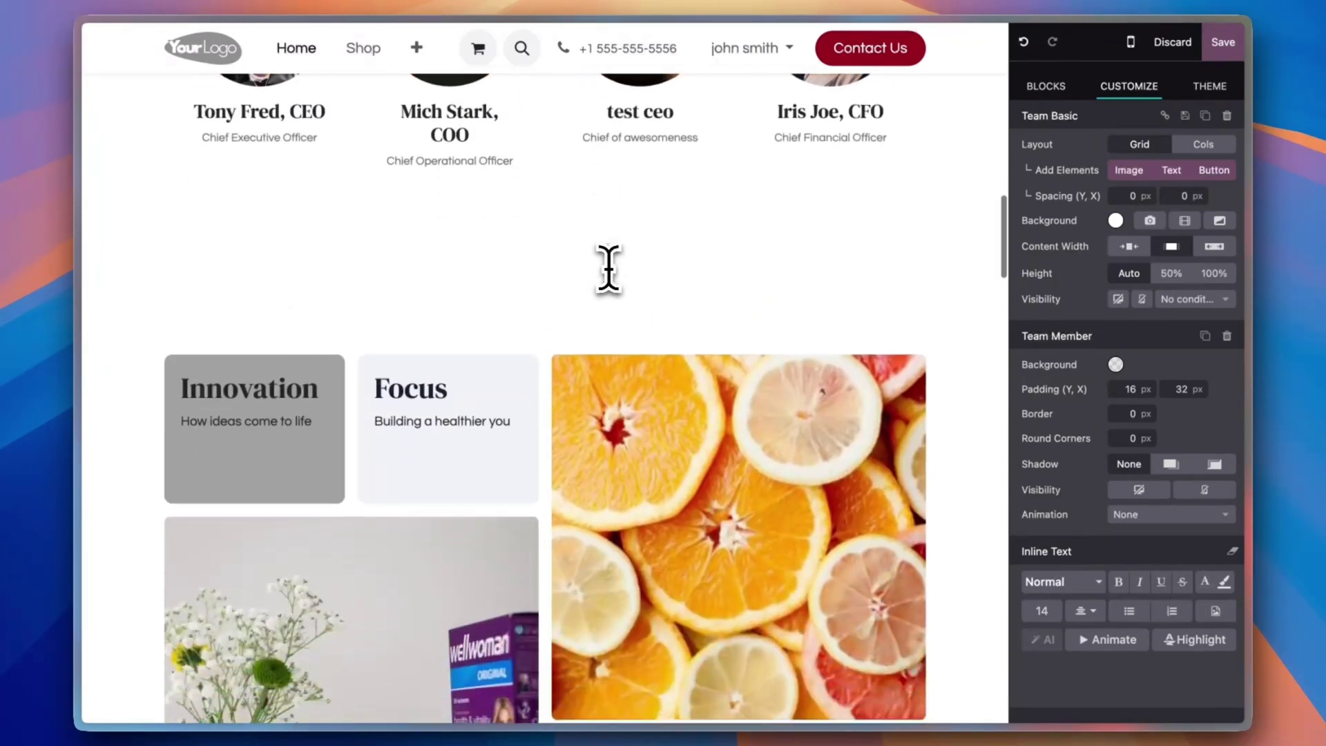
click(655, 387)
drag(555, 314, 563, 340)
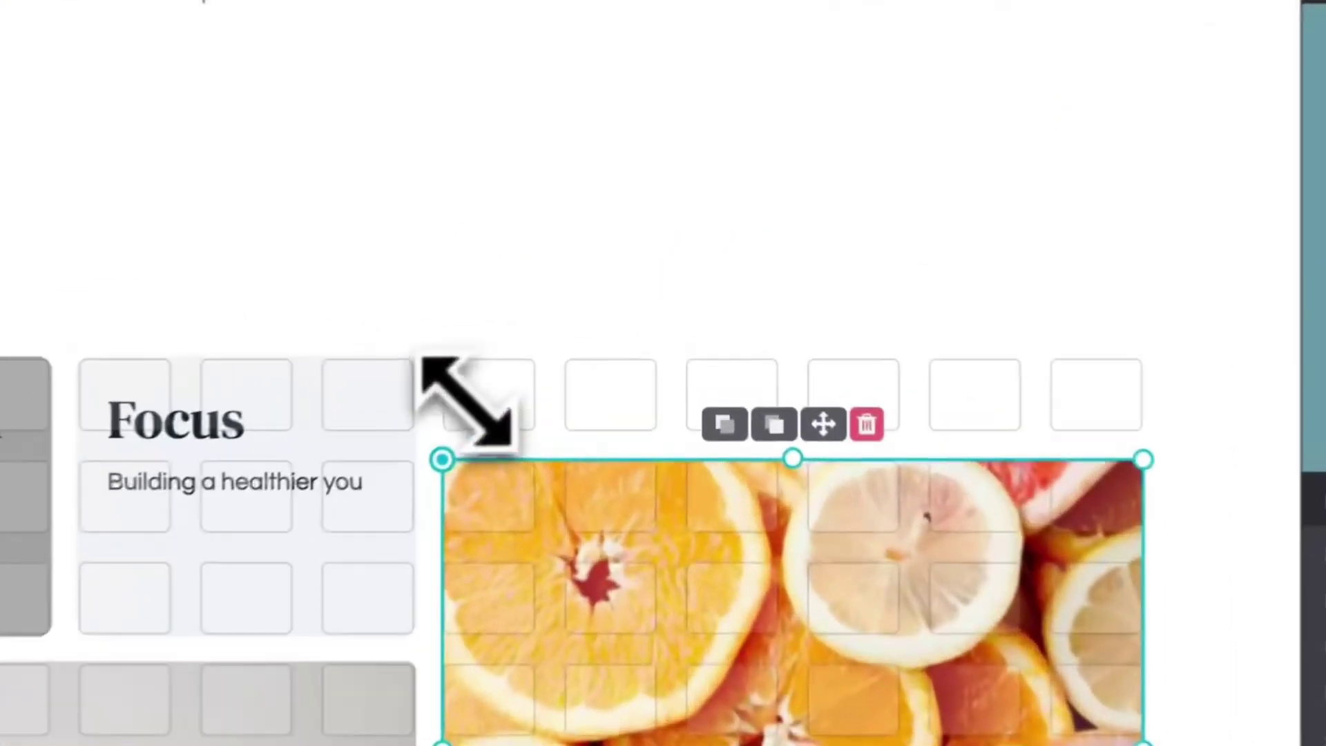
drag(466, 404, 464, 388)
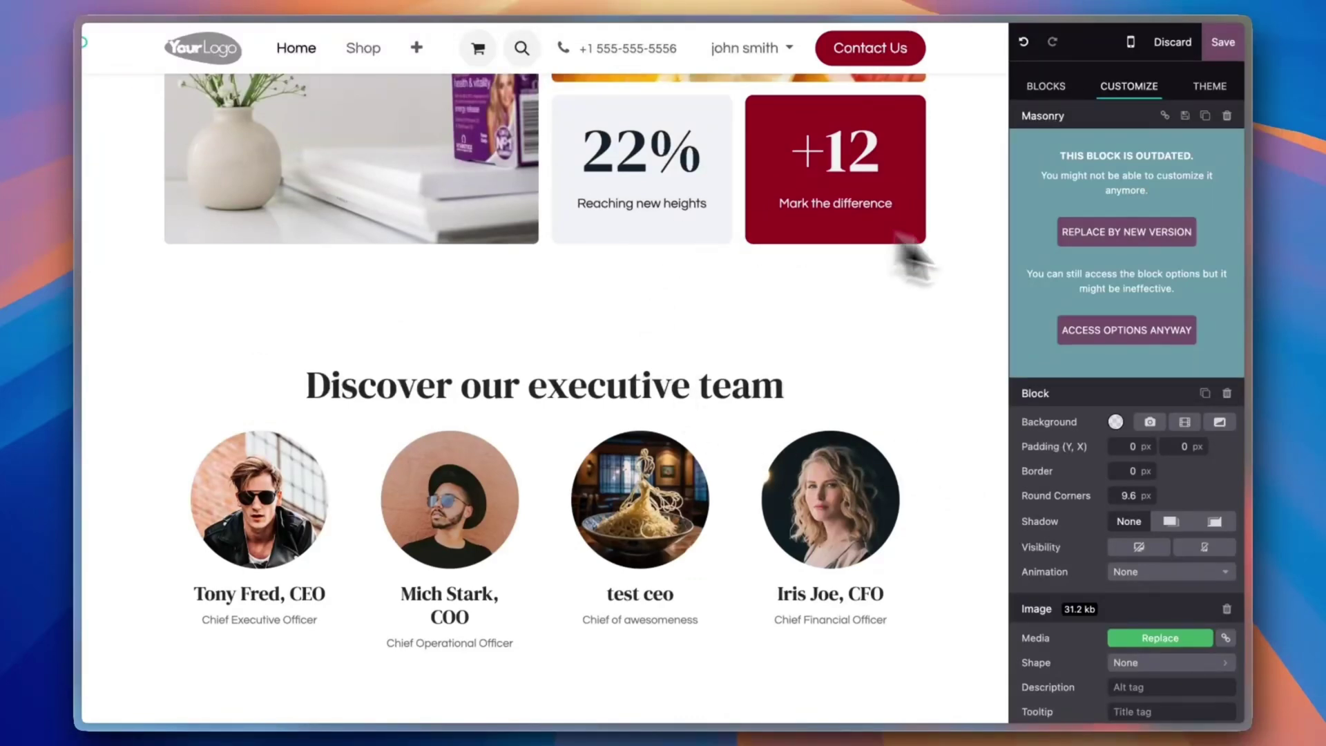
scroll(1119, 399, down, 5)
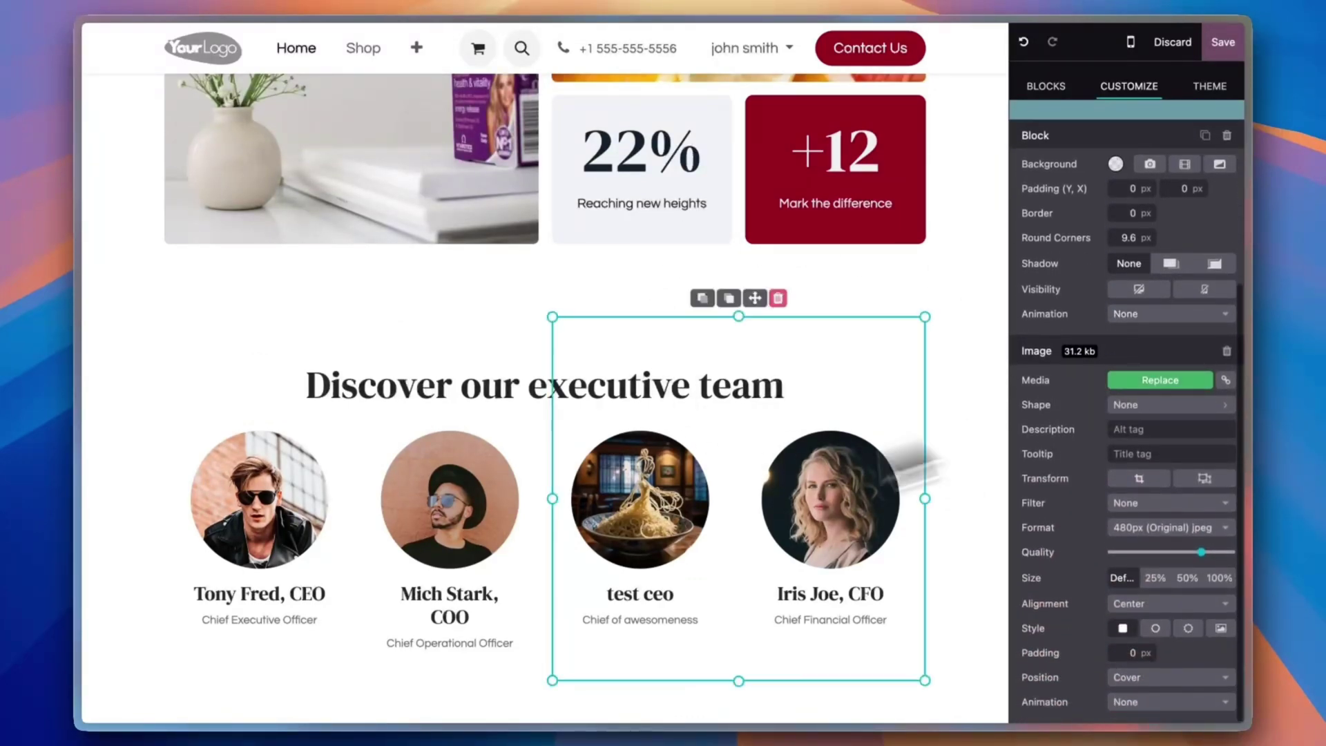
scroll(776, 355, down, 15)
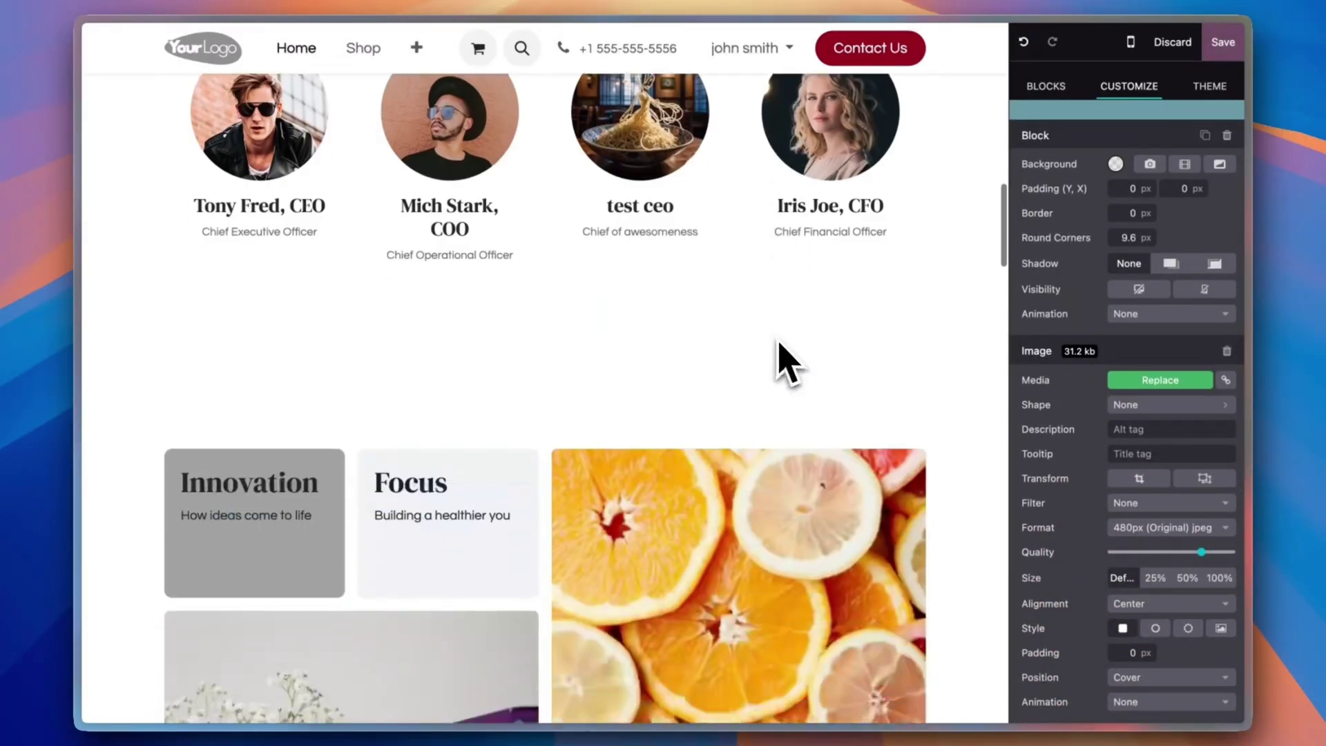
scroll(783, 360, down, 20)
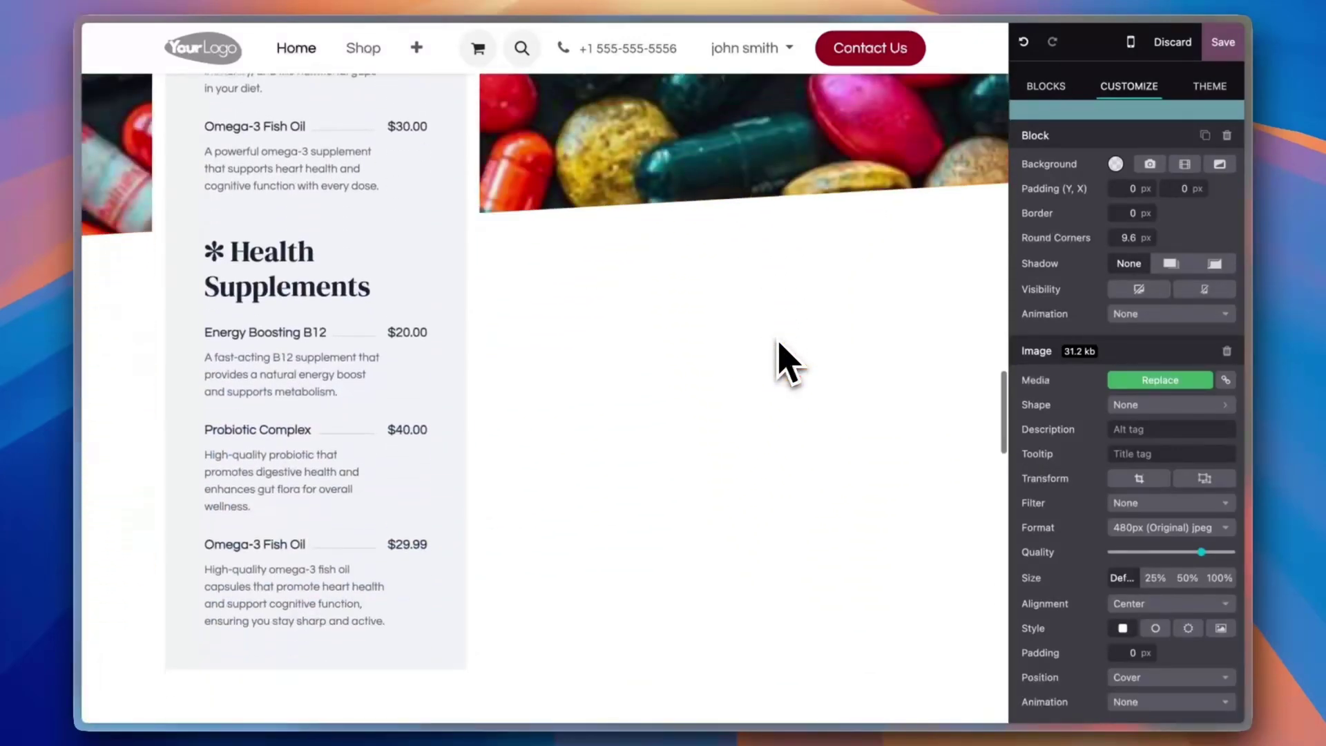
scroll(788, 363, down, 15)
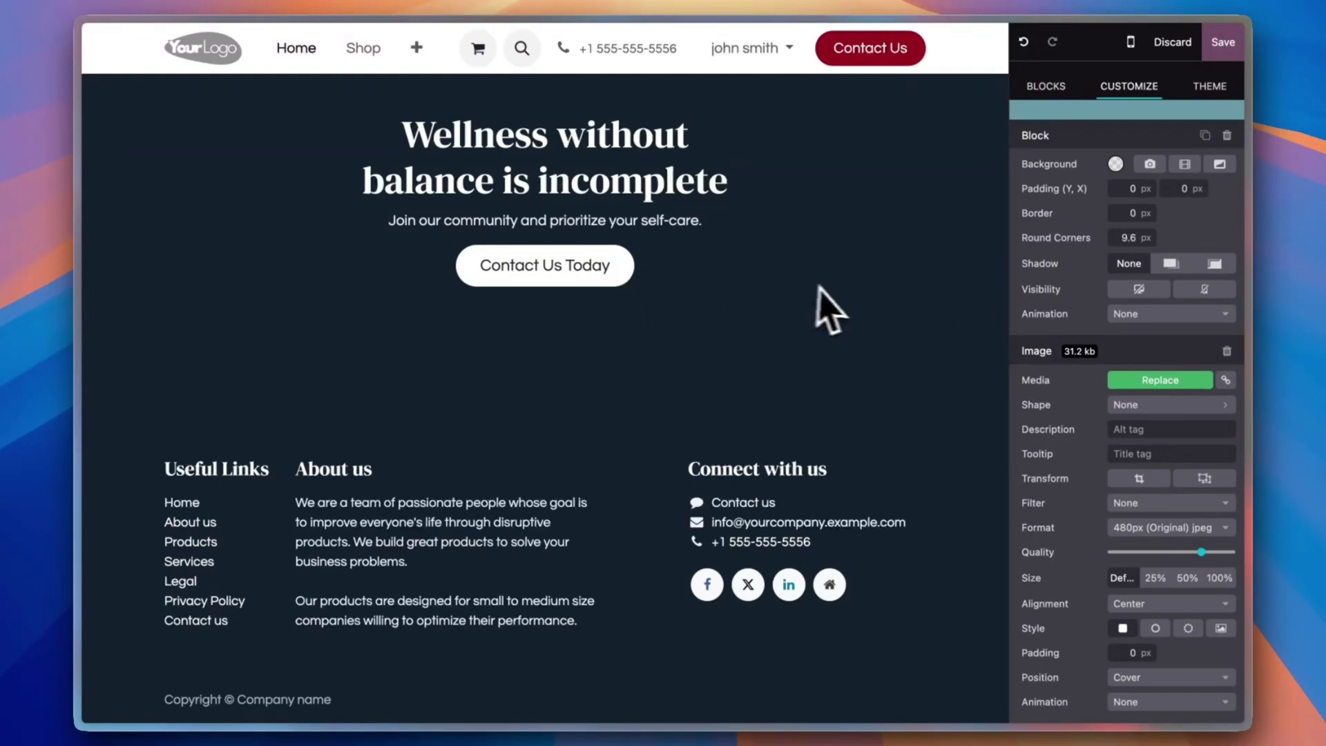
Change the footer button label from 'Contact Us Today' to 'Click me' and show its link
click(547, 270)
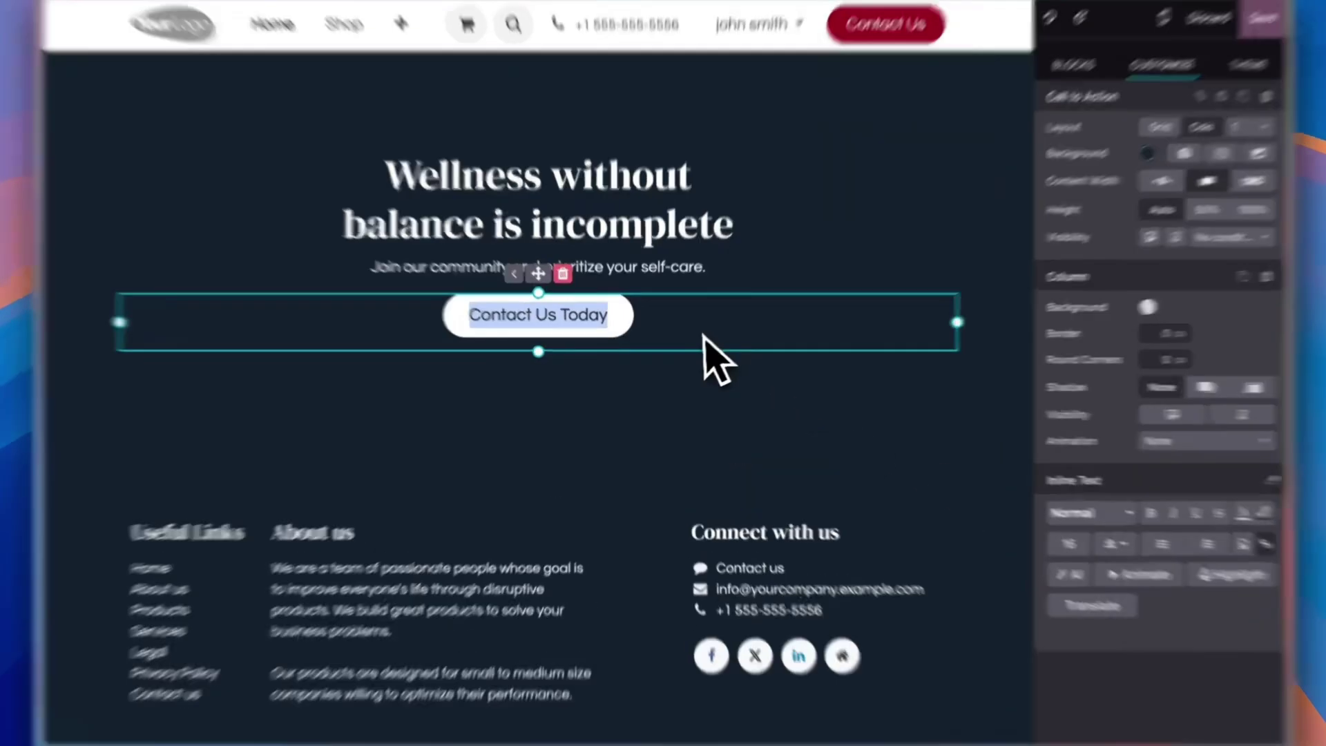
click(568, 272)
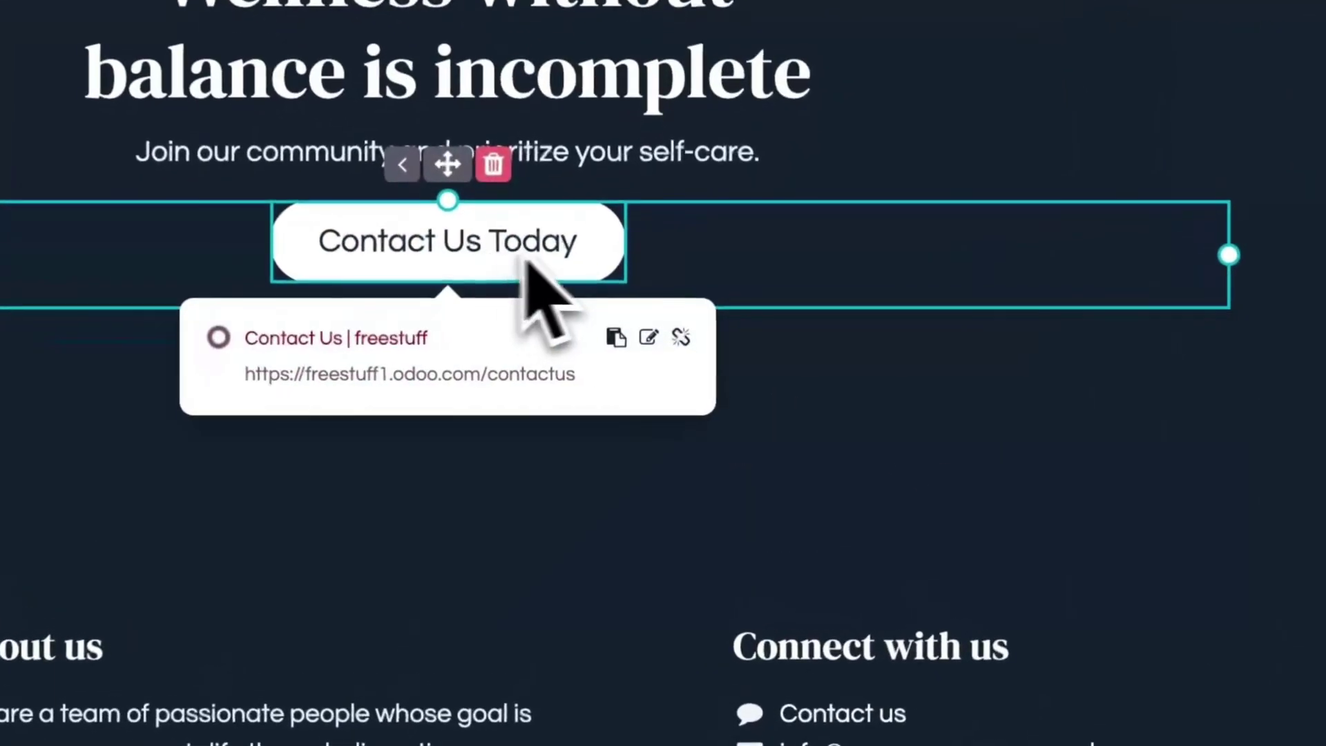
click(577, 261)
click(578, 261)
key(BackSpace)
key(BackSpace)
key(BackSpace)
key(BackSpace)
key(BackSpace)
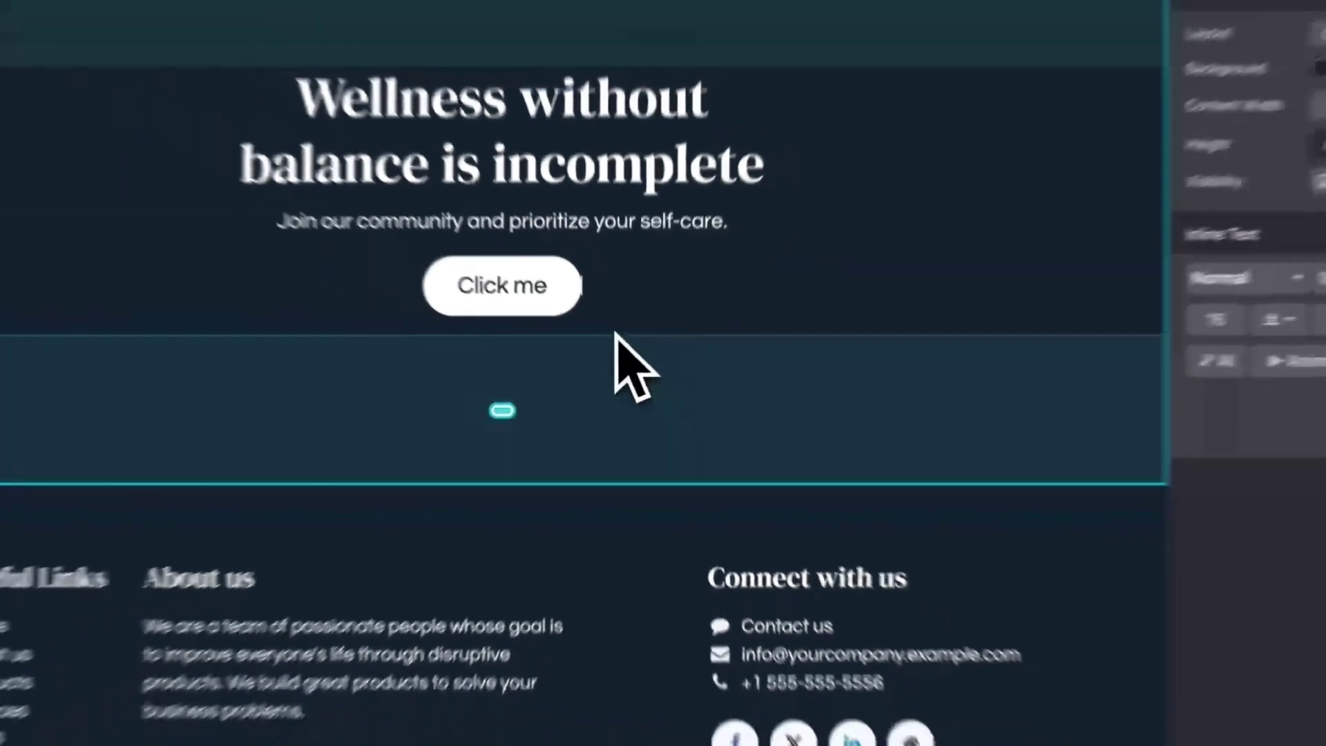
click(454, 241)
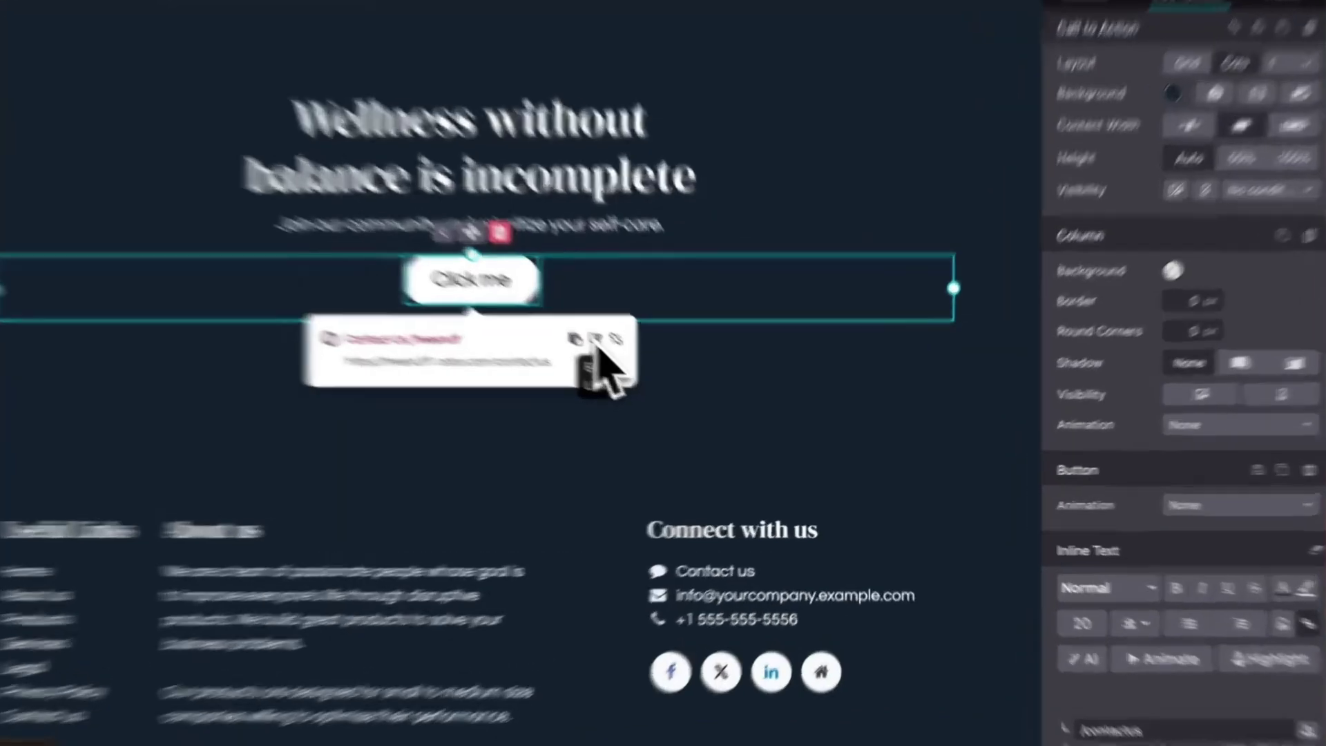
Replace the Click me button's /contactus link with google.com
click(646, 368)
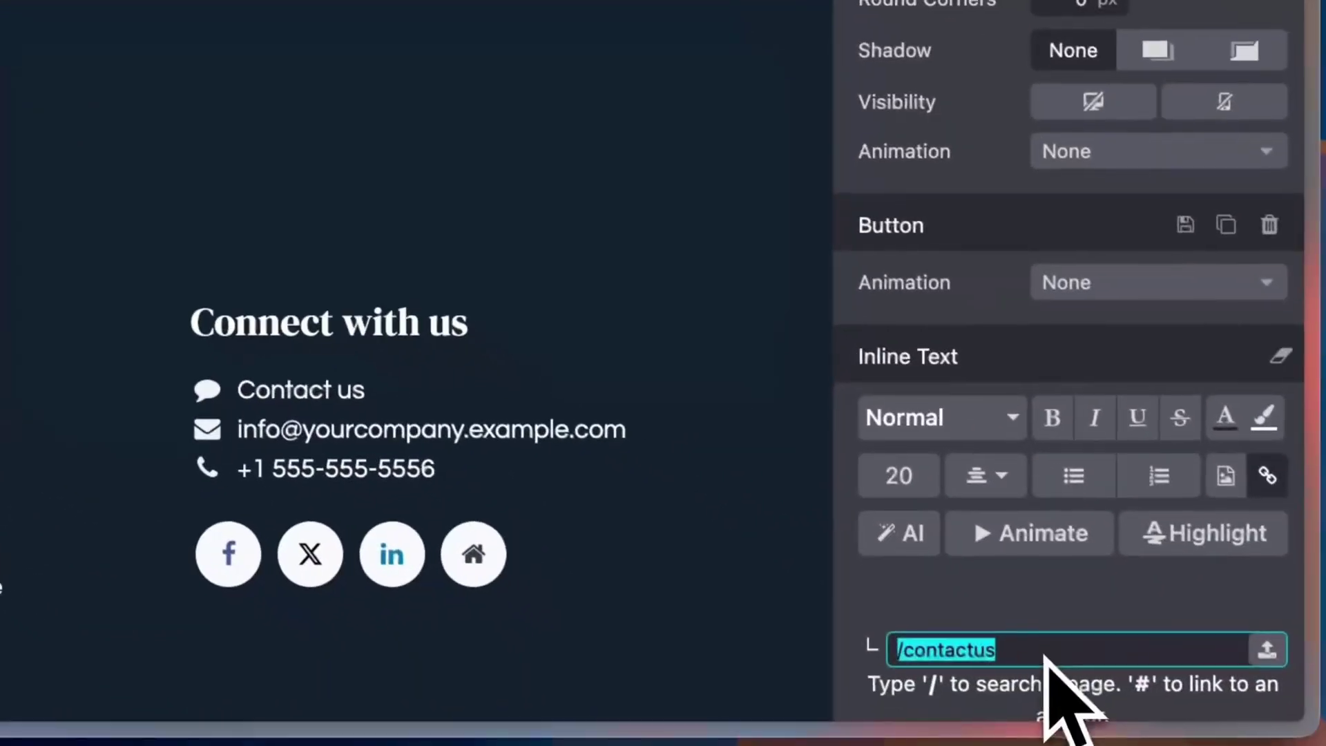
text(google.)
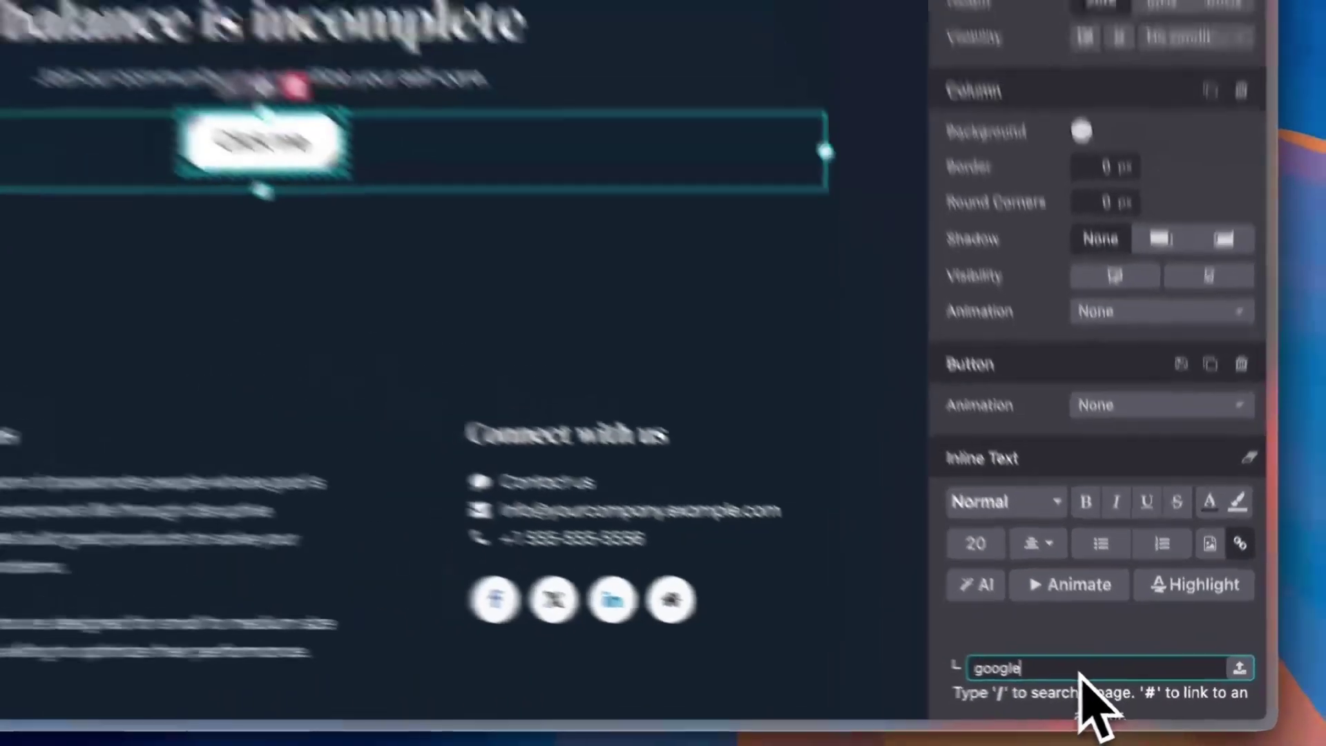
text(com)
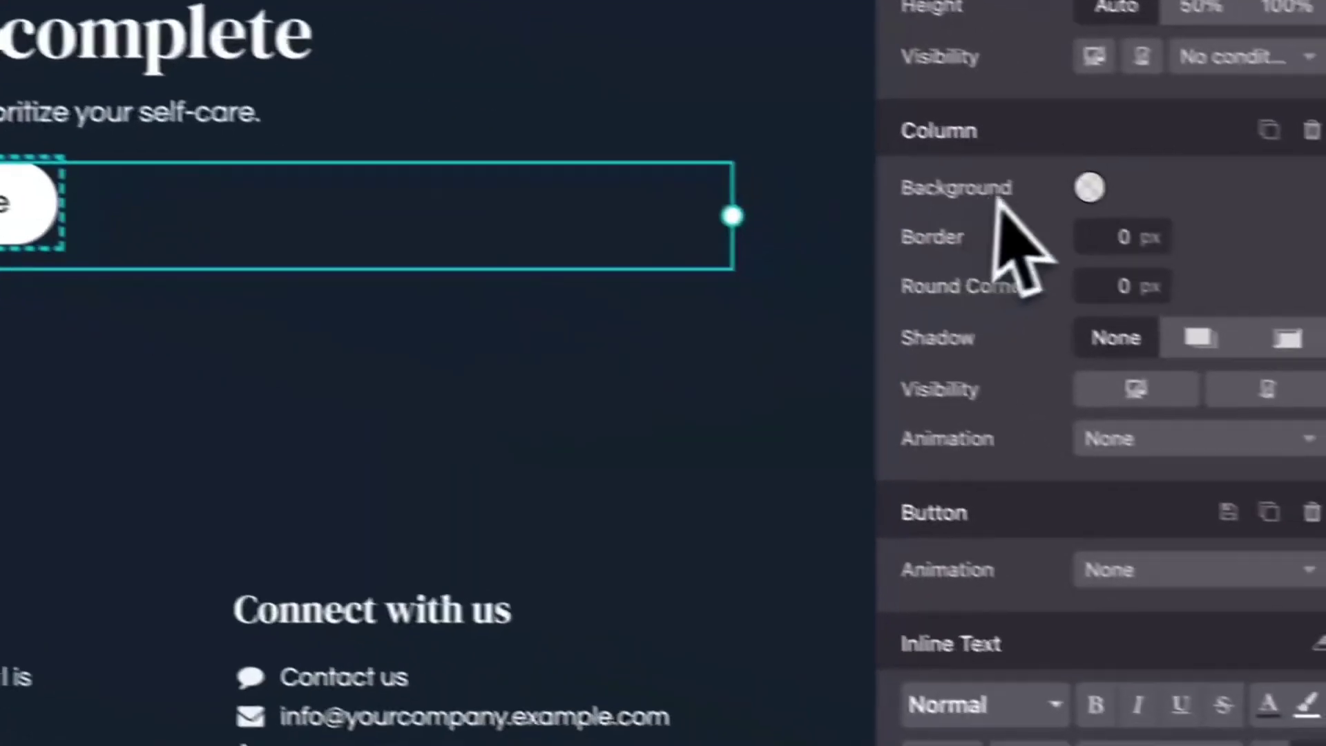
click(1090, 188)
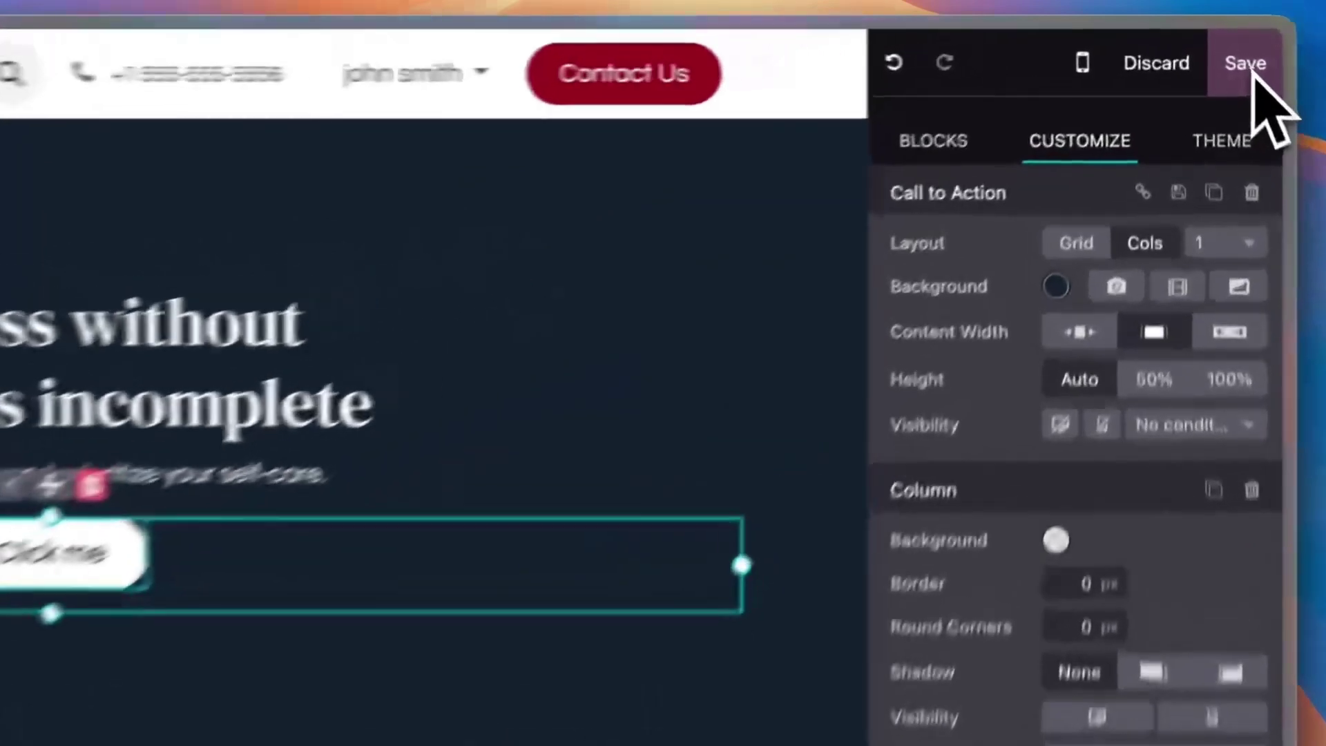
Save the homepage edits and scroll through the published page to review them
click(1254, 75)
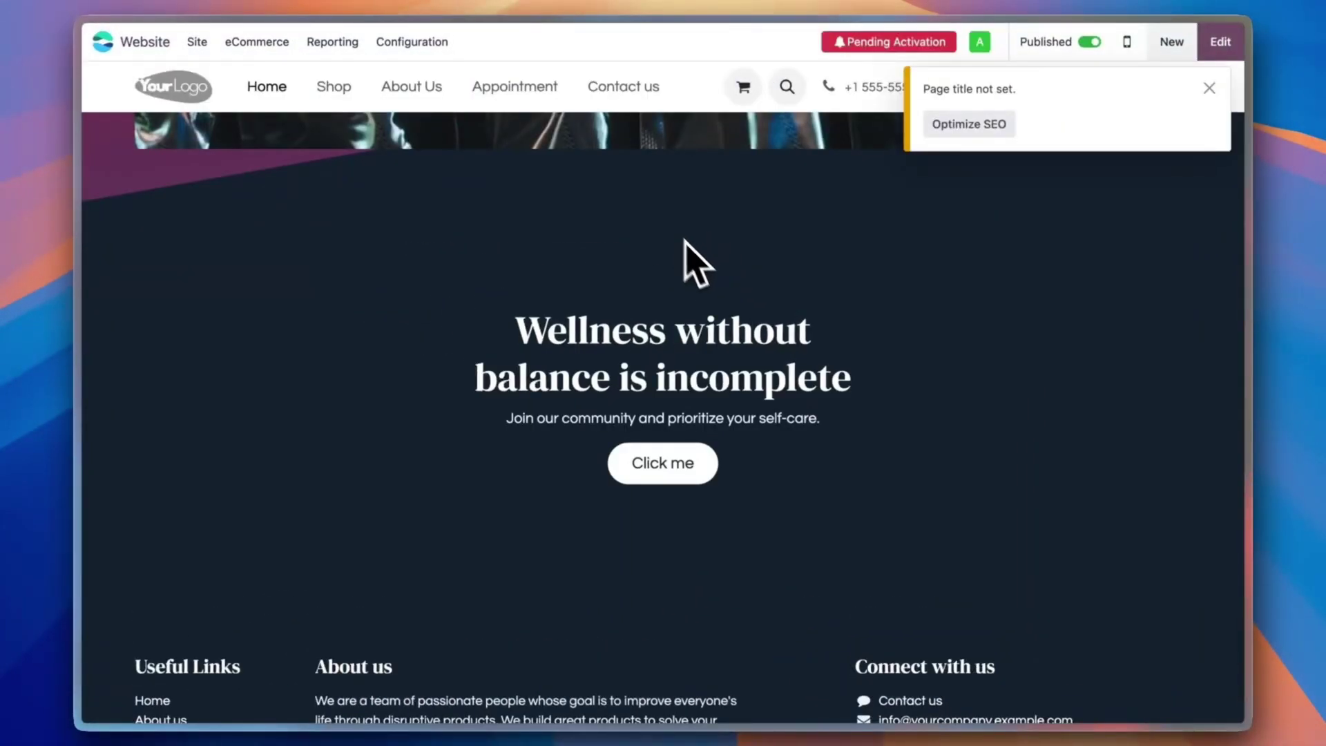
scroll(711, 293, up, 1)
scroll(720, 290, down, 3)
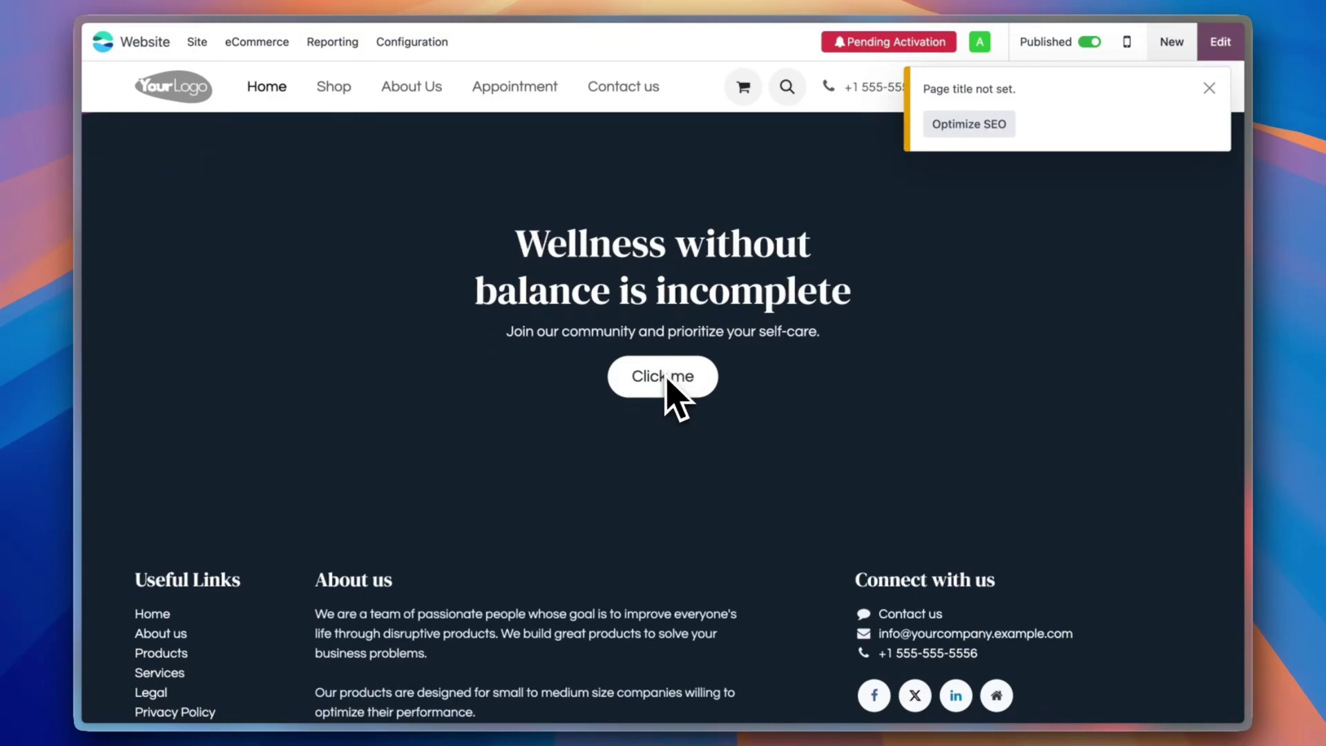
scroll(726, 207, up, 10)
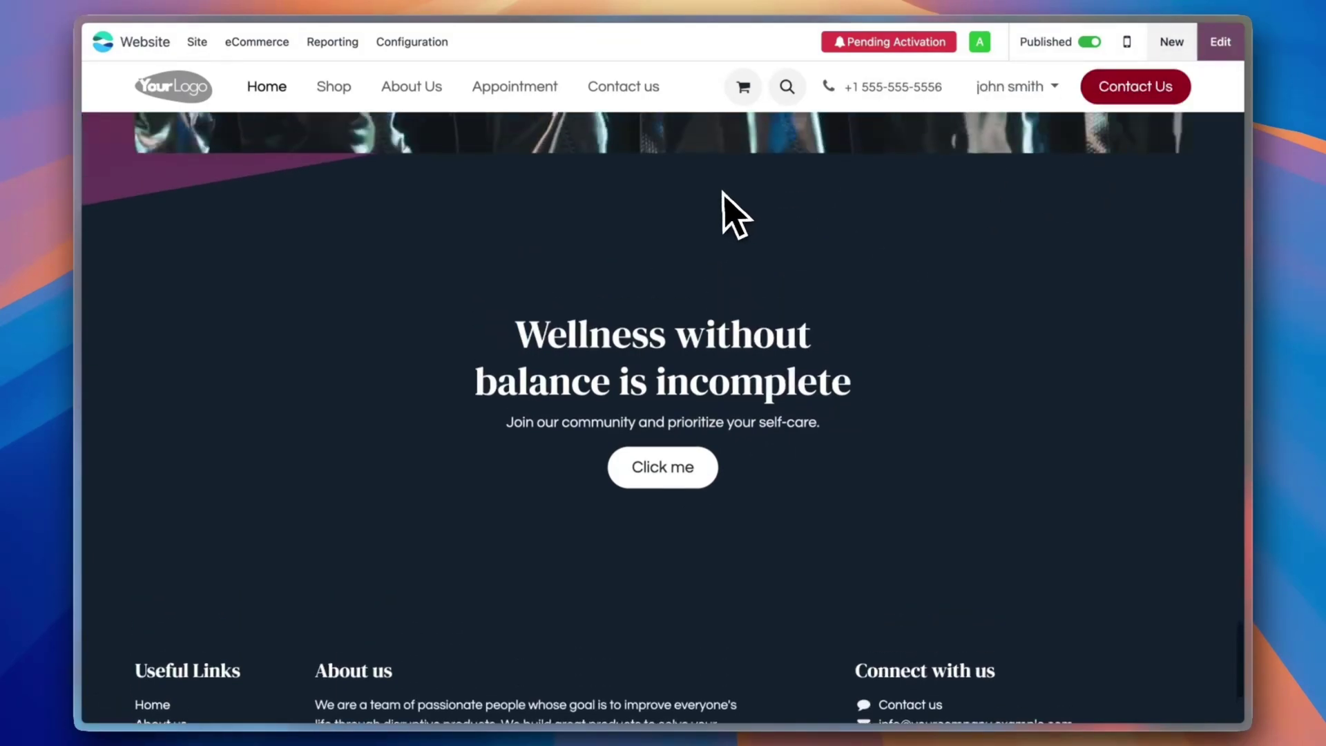
scroll(731, 214, up, 15)
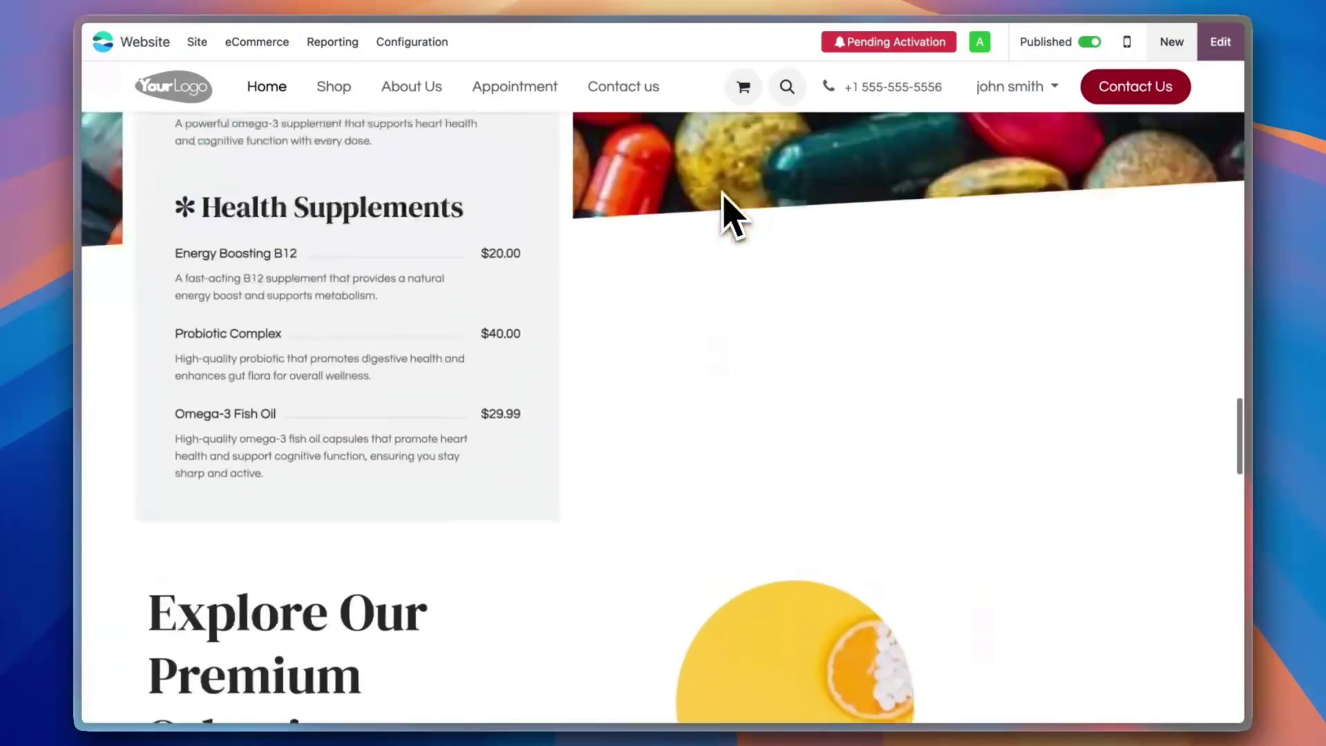
scroll(726, 216, up, 2)
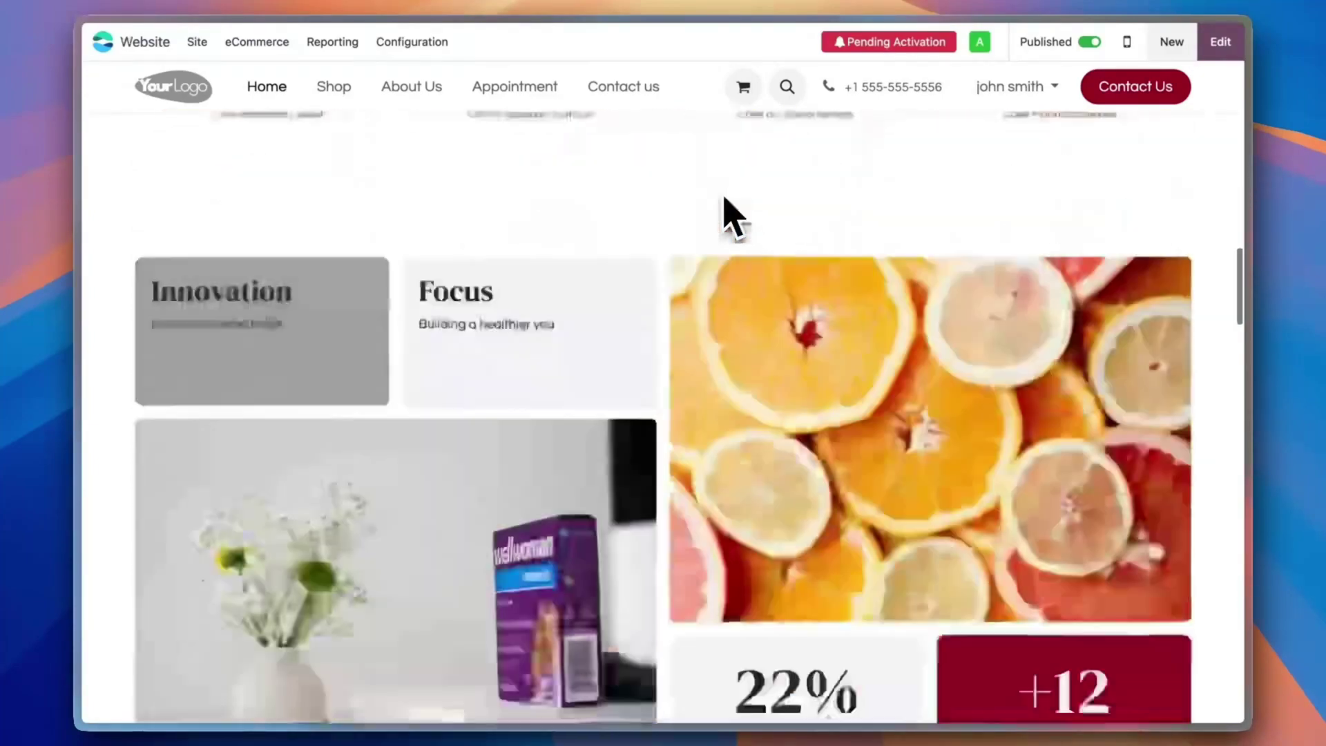
scroll(725, 217, down, 8)
scroll(676, 338, down, 8)
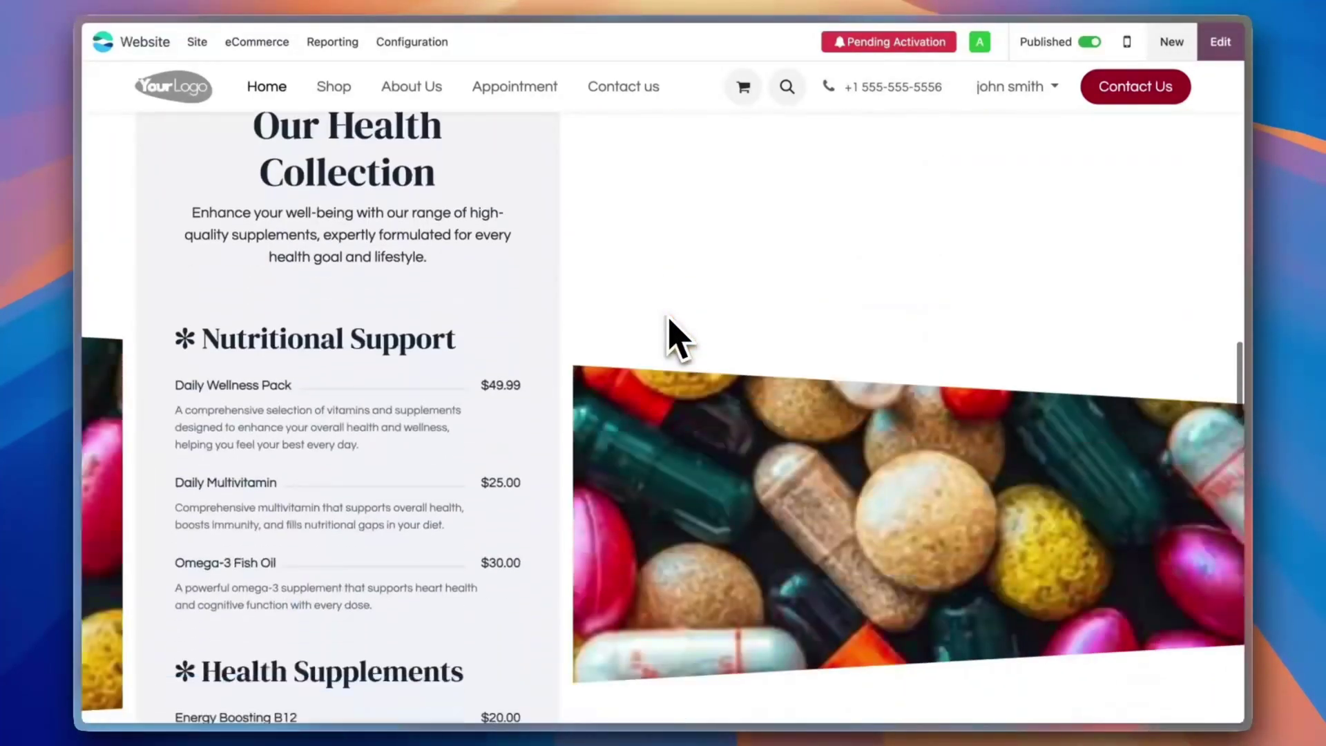